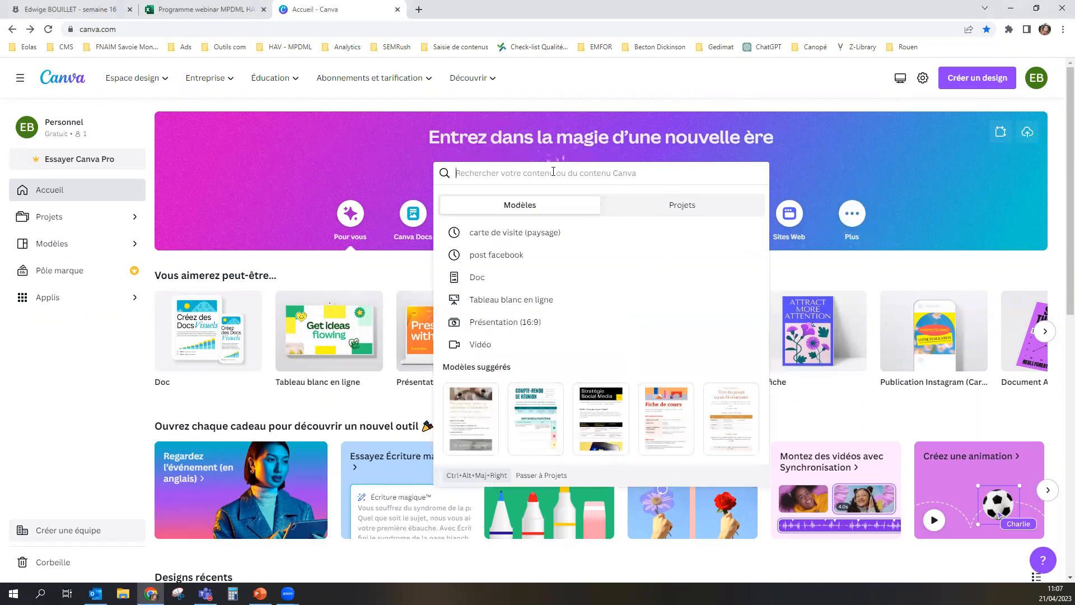
Step: Search the templates for "carte de visite" and open the landscape business card category (Carte de visite (Paysage))
text(car)
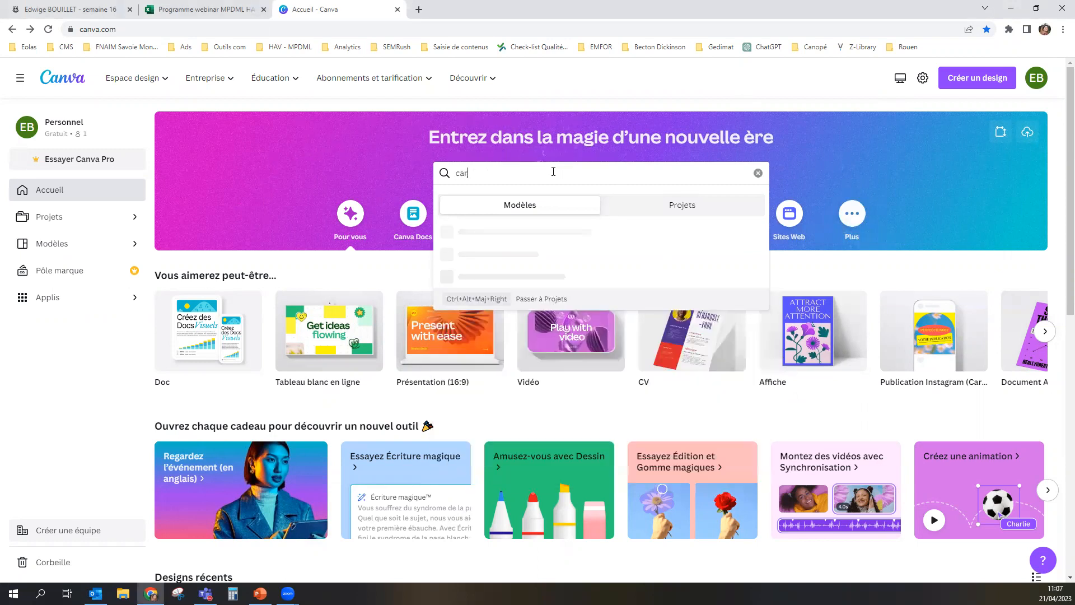
text(te de visite)
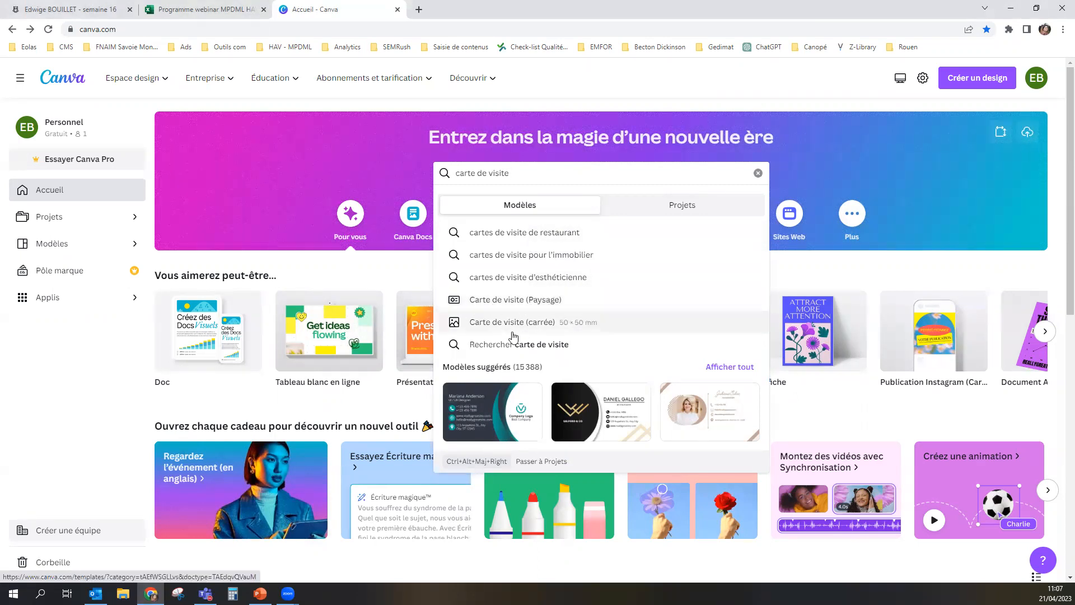
click(508, 300)
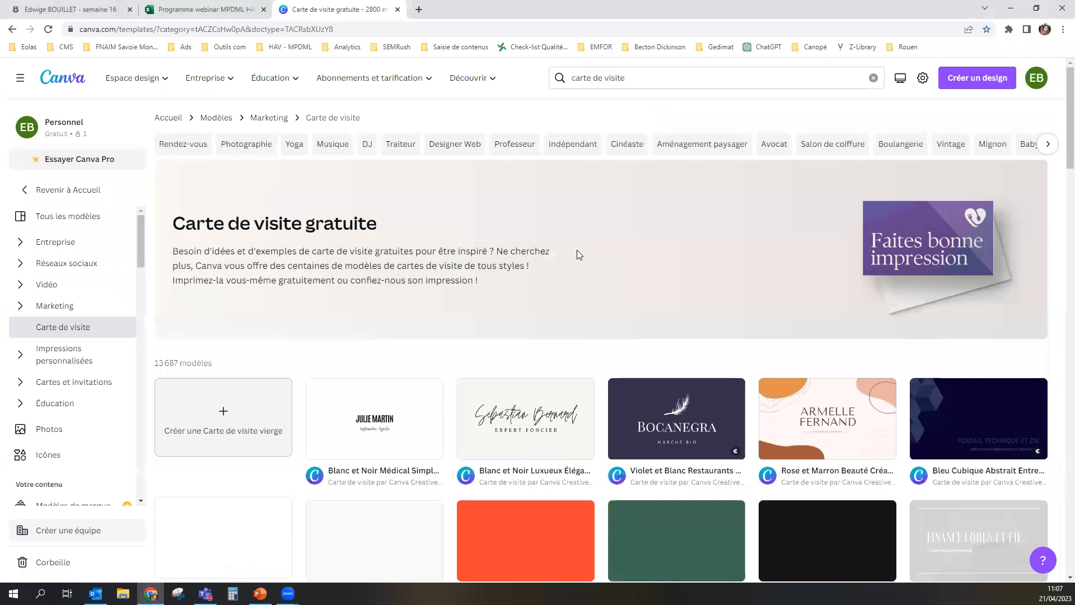
Step: Browse the business card templates and open "Elegant business card" for customisation
scroll(534, 318, down, 4)
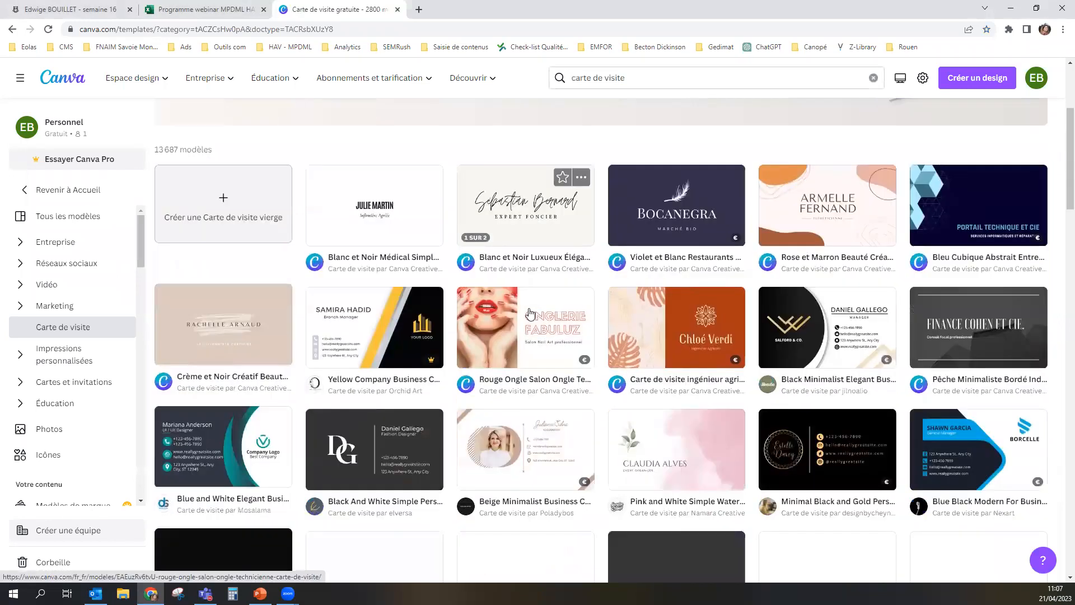
scroll(430, 460, down, 8)
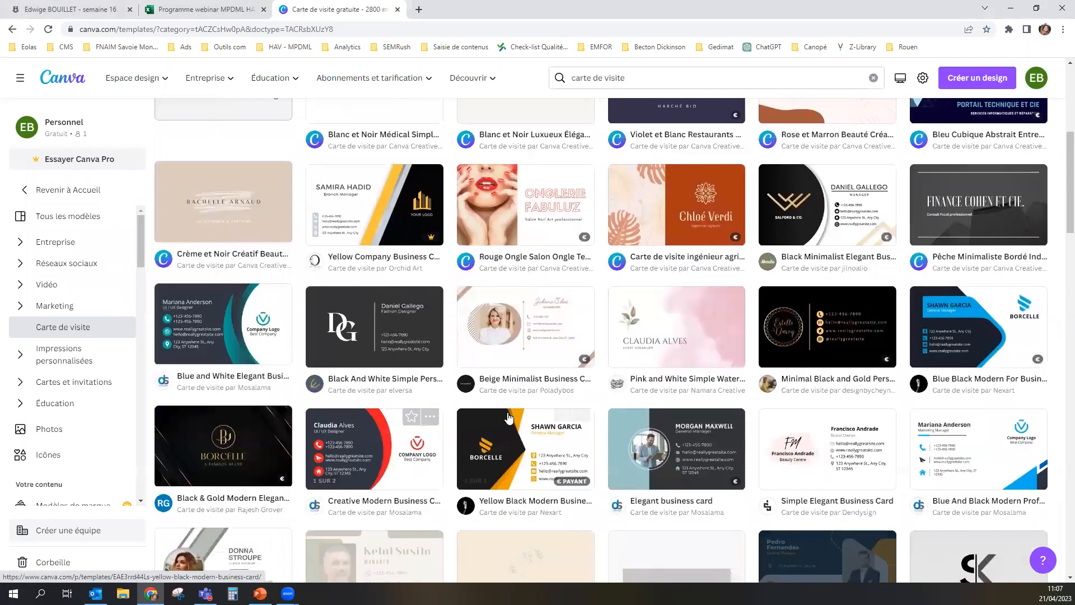
scroll(509, 417, down, 3)
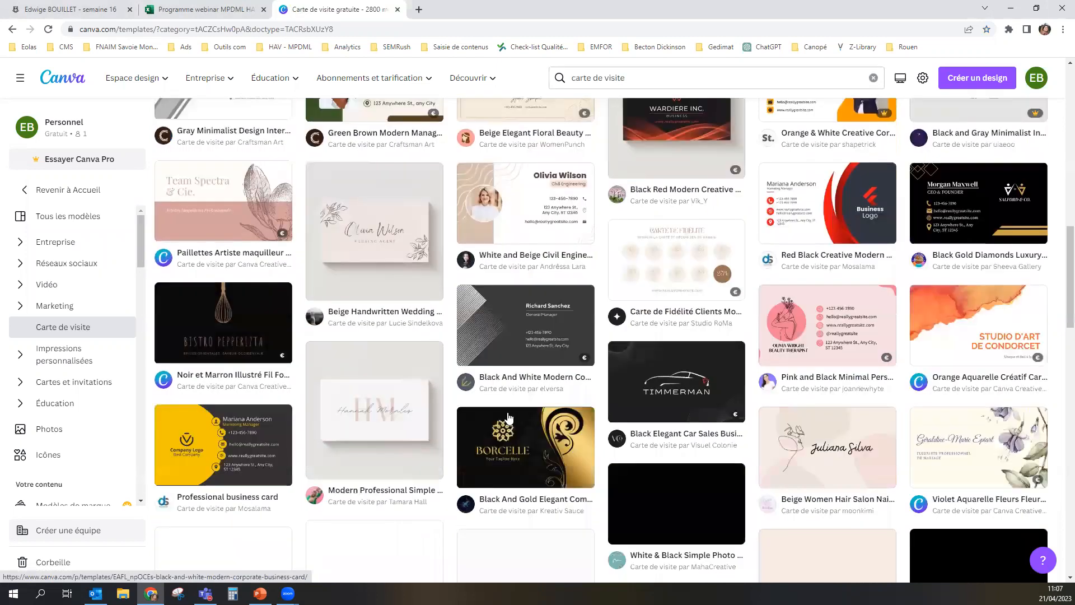
scroll(509, 416, down, 1)
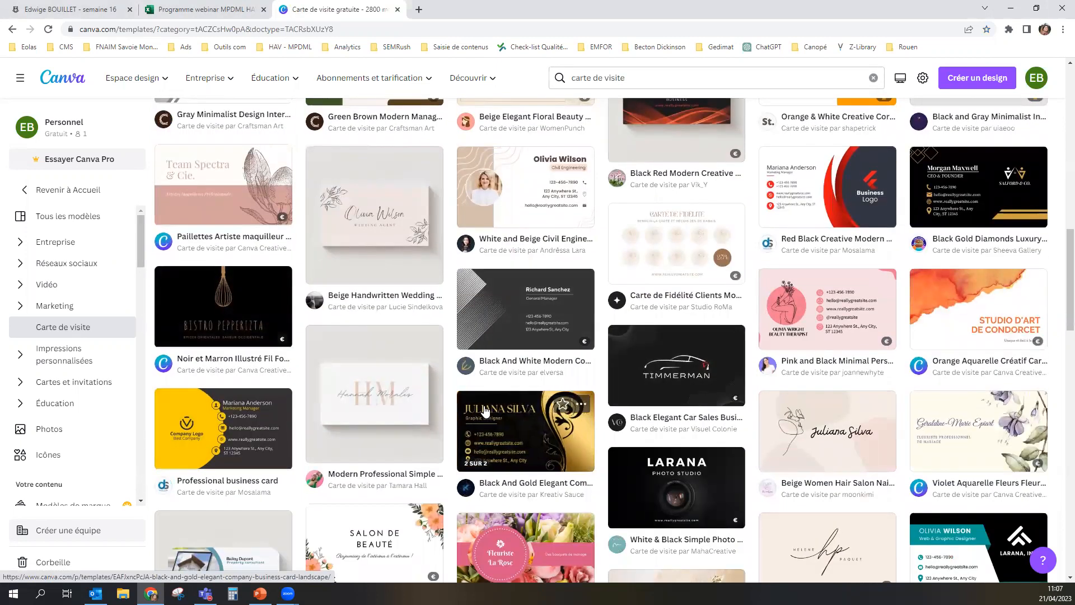
scroll(574, 419, up, 7)
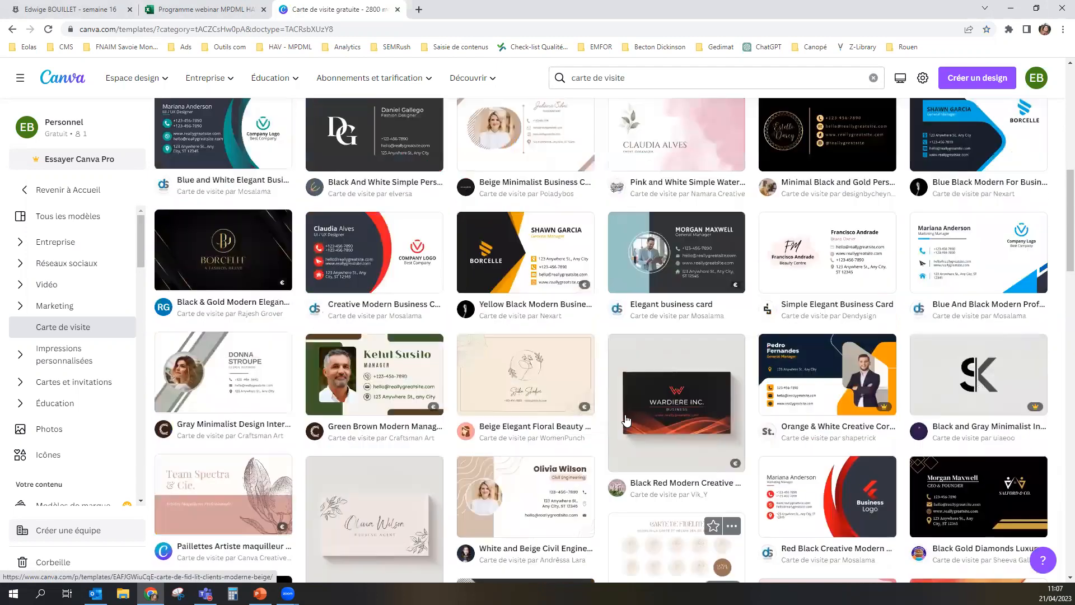
scroll(593, 307, up, 2)
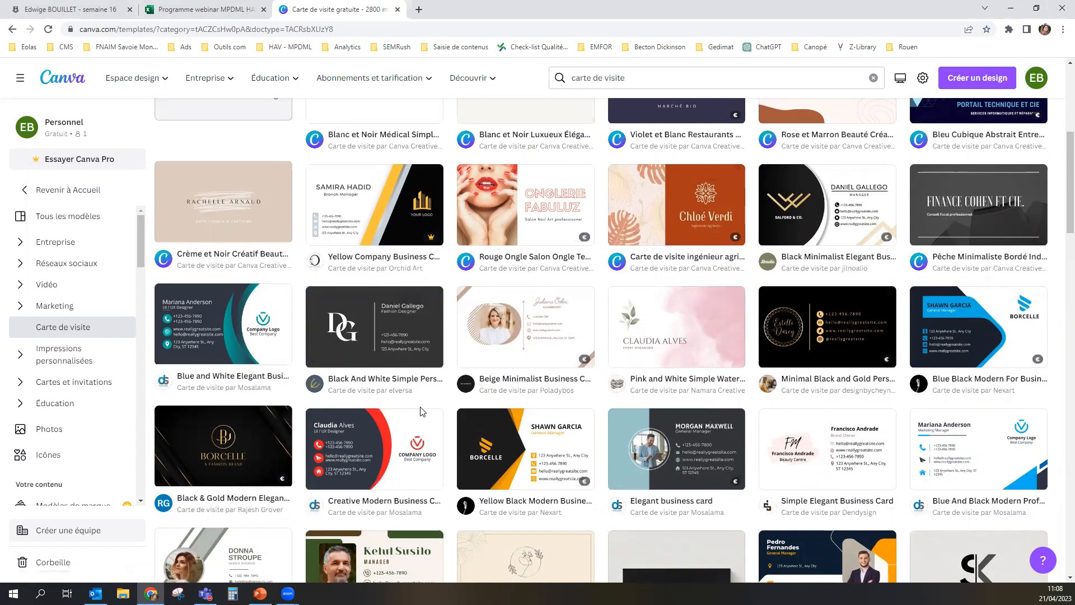
click(653, 431)
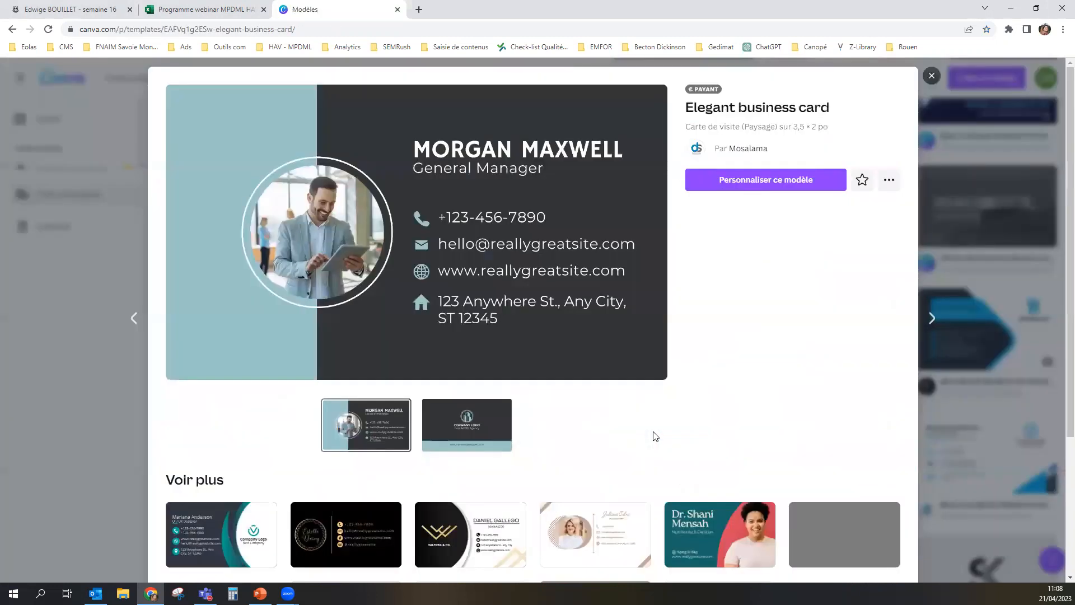
click(727, 187)
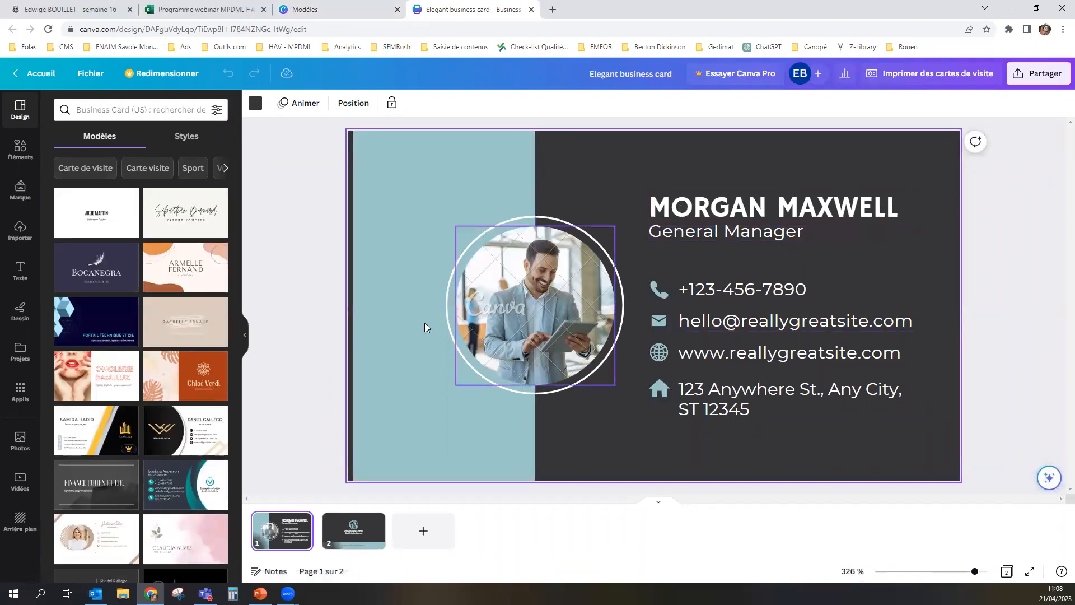
Step: Replace the placeholder name on the card with the cardholder's full name in capitals
click(850, 218)
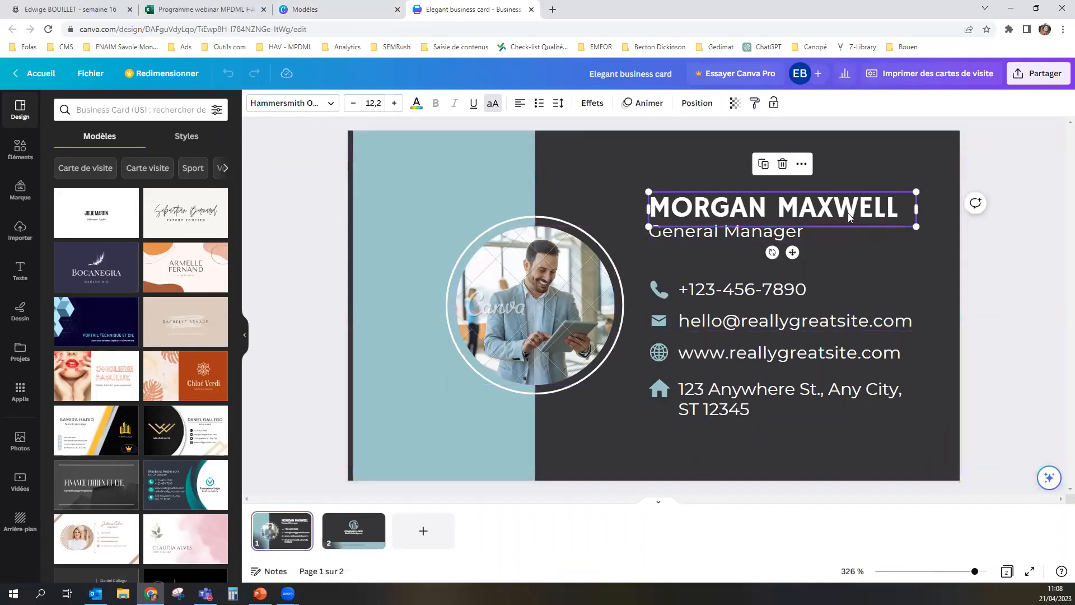
double_click(886, 214)
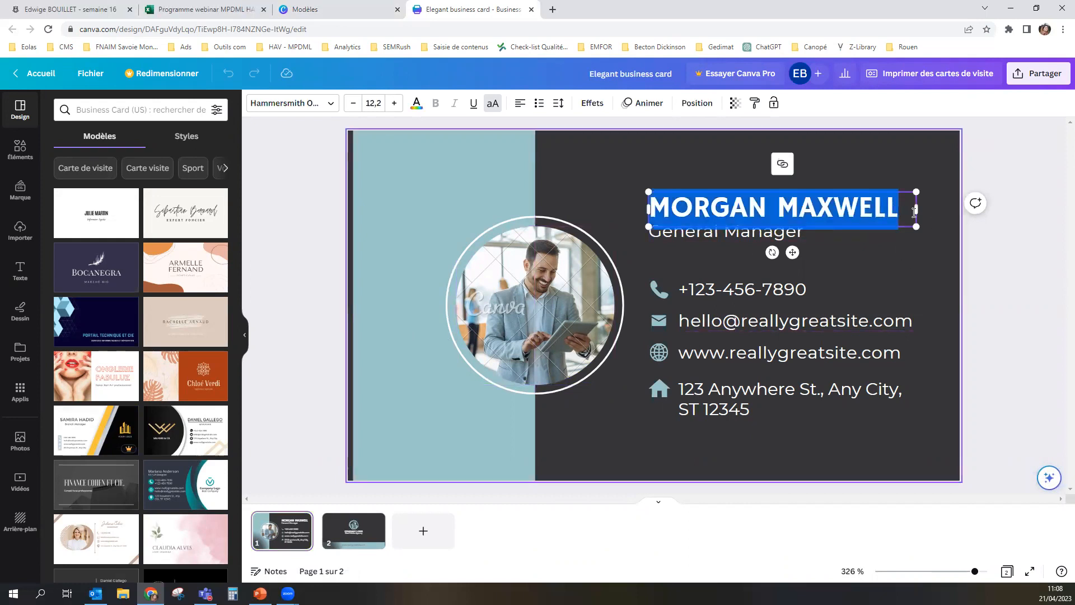
click(907, 211)
drag(880, 207, 651, 209)
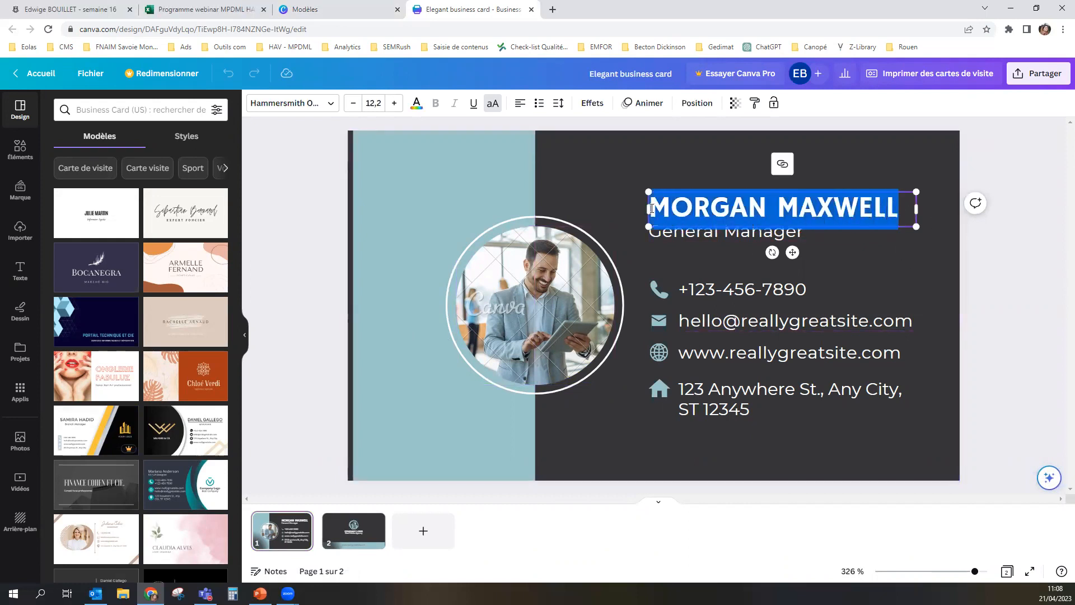
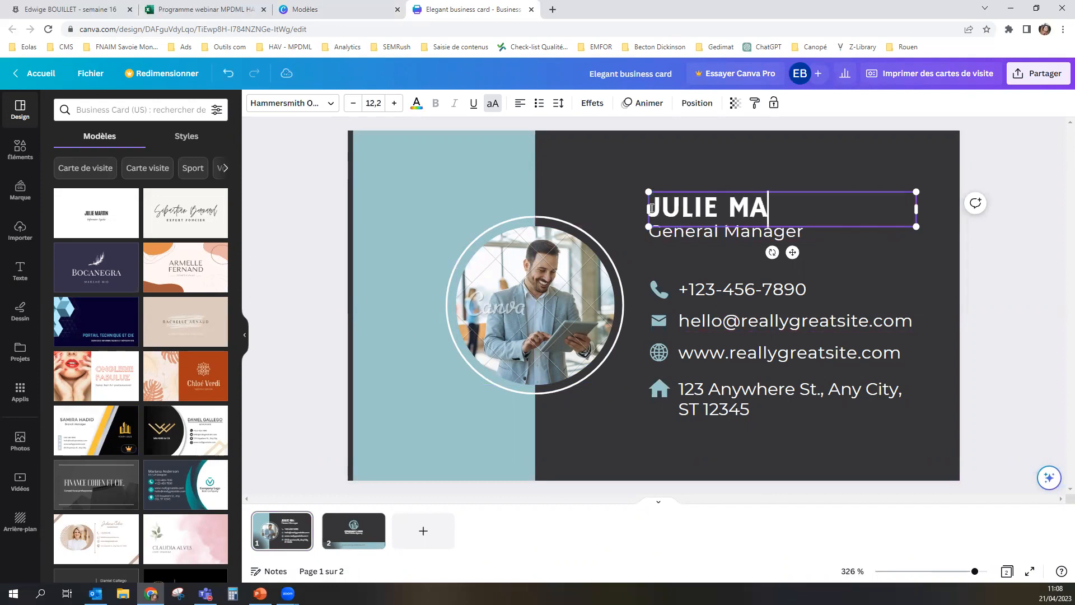
Step: Replace the job title under the name with "Directrice marketing"
click(688, 239)
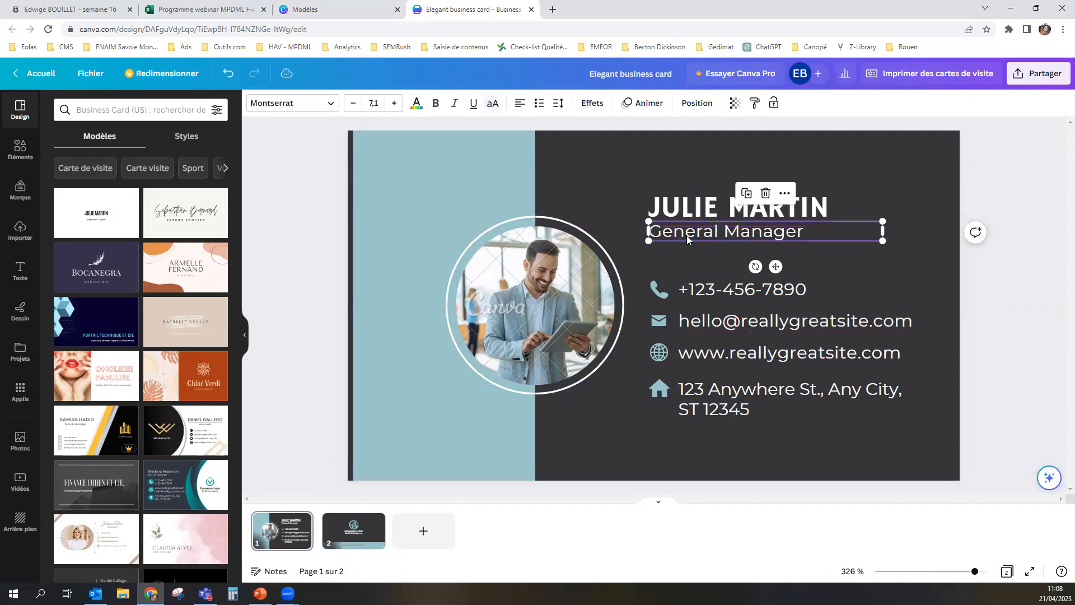
double_click(817, 232)
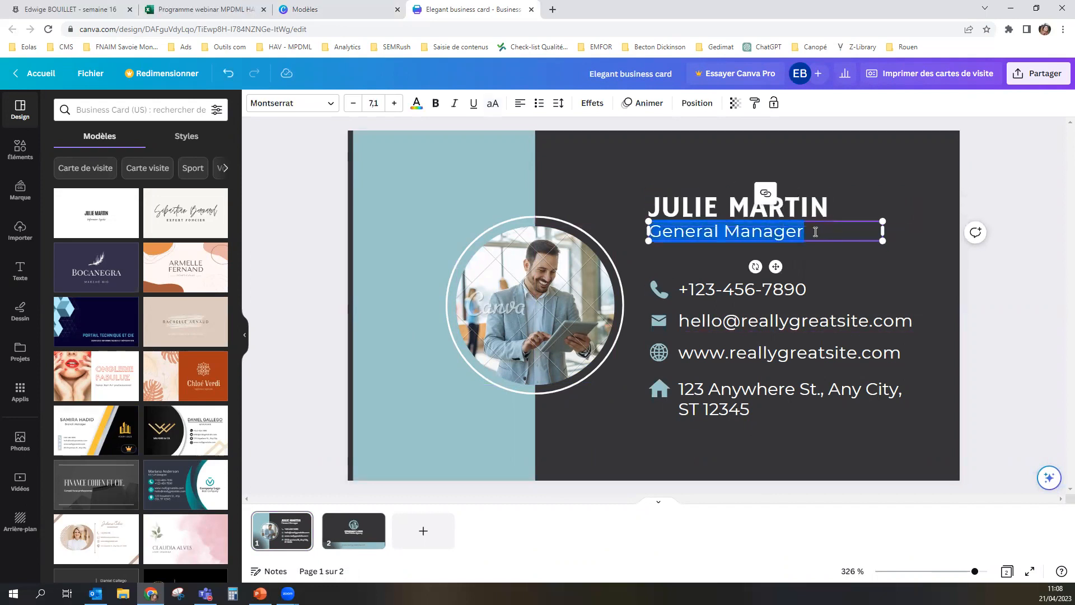
text(Directrice marketing)
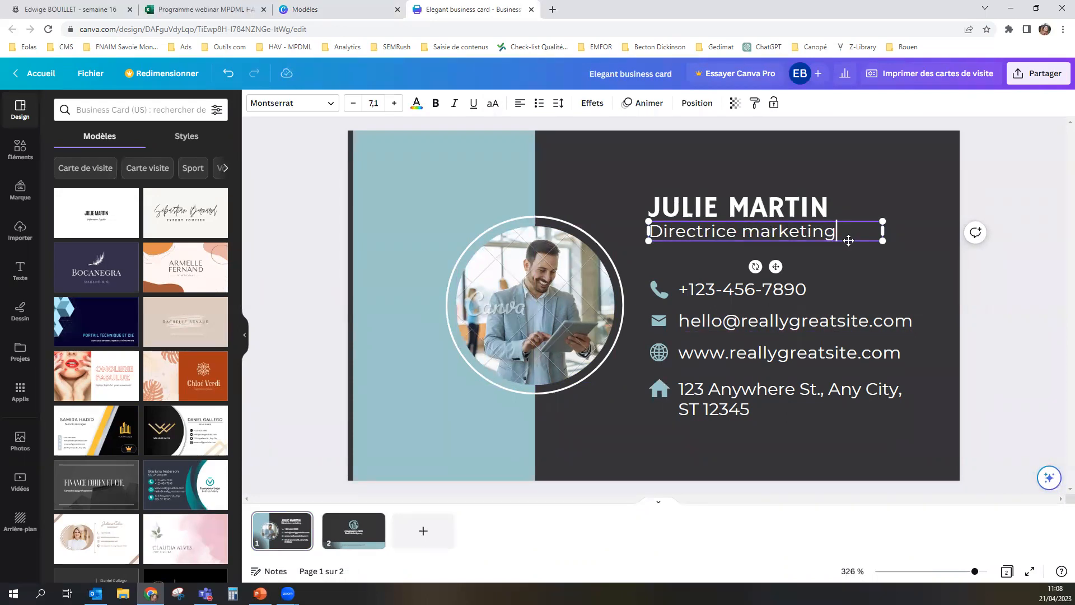
click(780, 290)
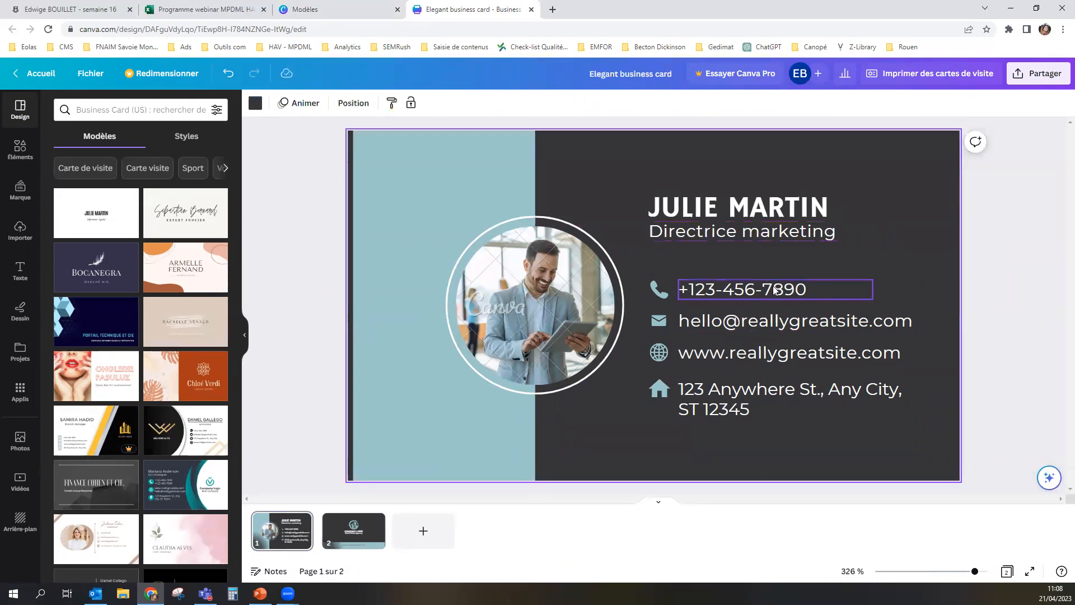
Step: Replace the placeholder e-mail on the card with the cardholder's e-mail address, using a .fr domain ending
click(694, 323)
double_click(896, 321)
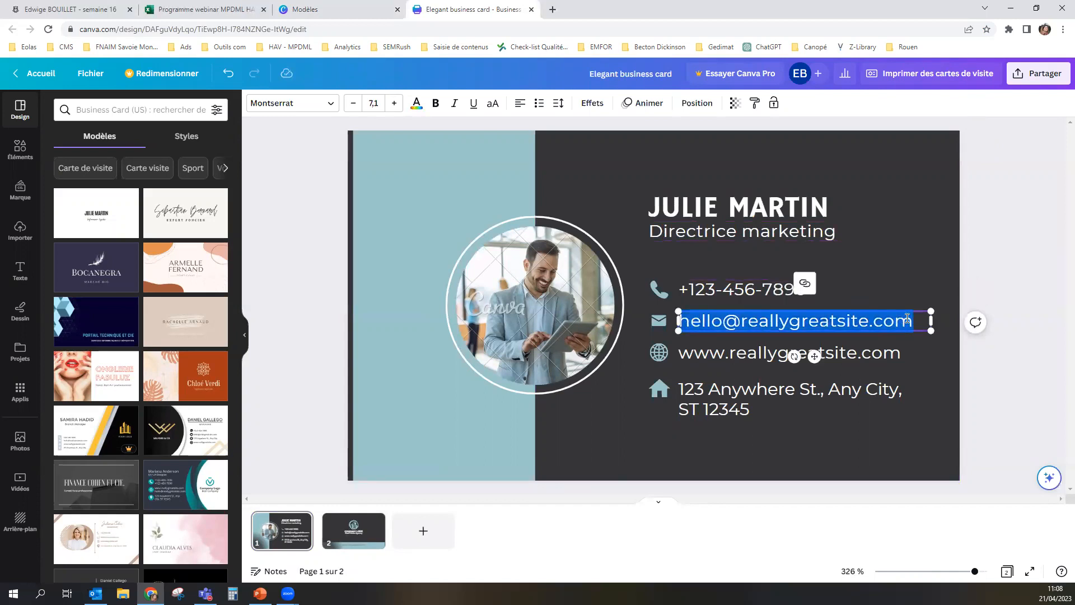
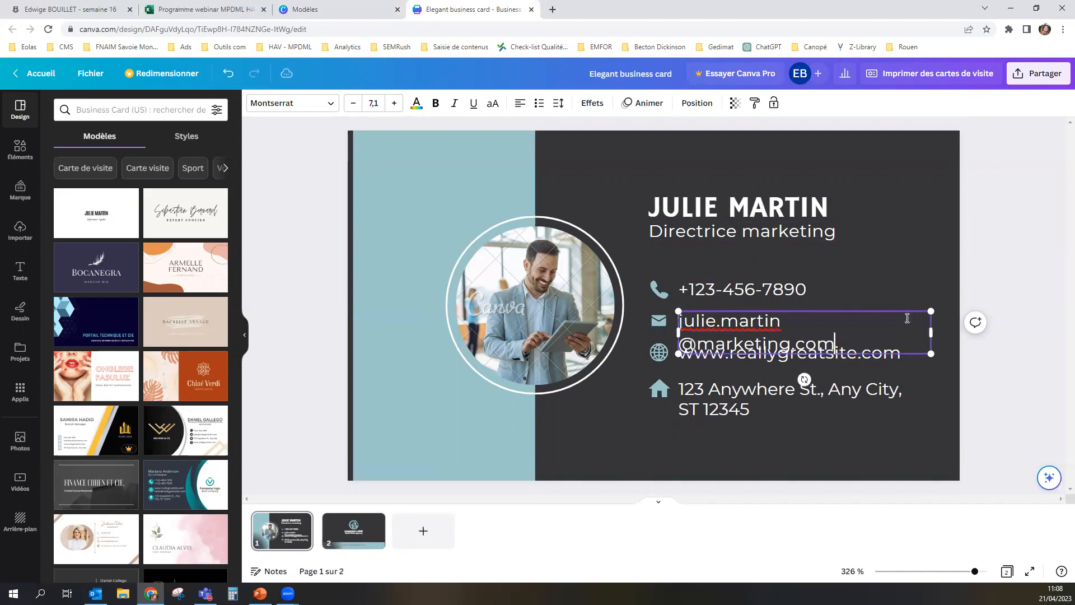
click(849, 345)
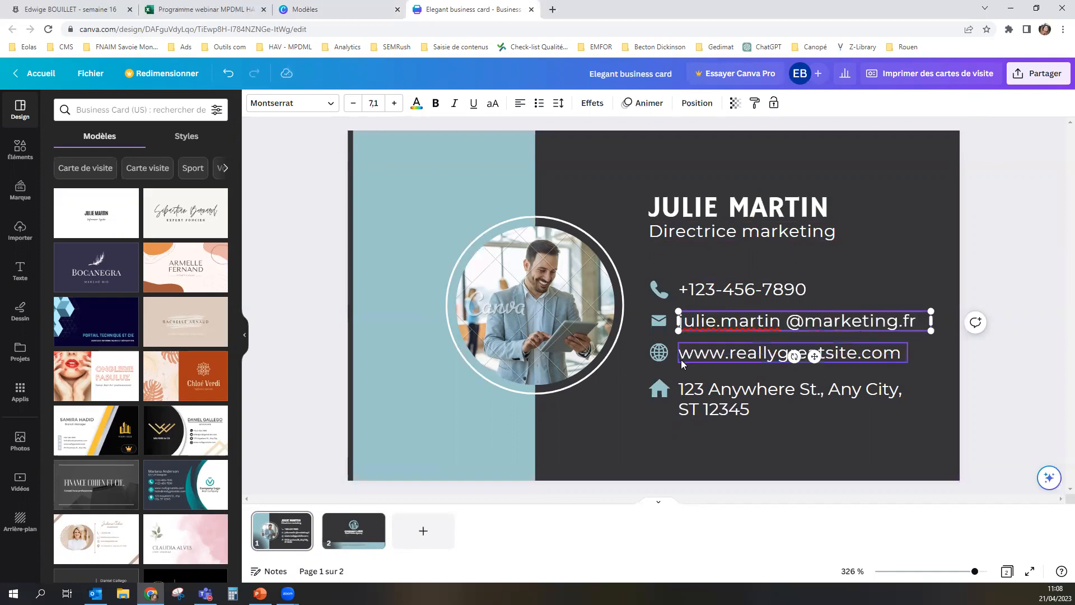
Step: Replace the domain in the card's website line with the cardholder's name, keeping the www and .com parts
double_click(883, 358)
drag(857, 356, 734, 357)
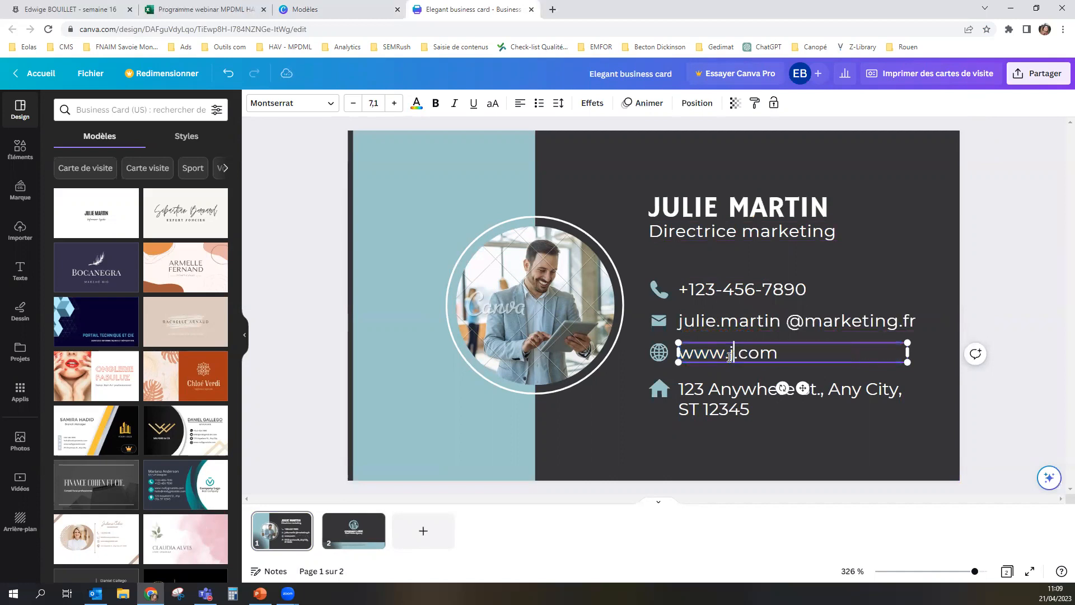
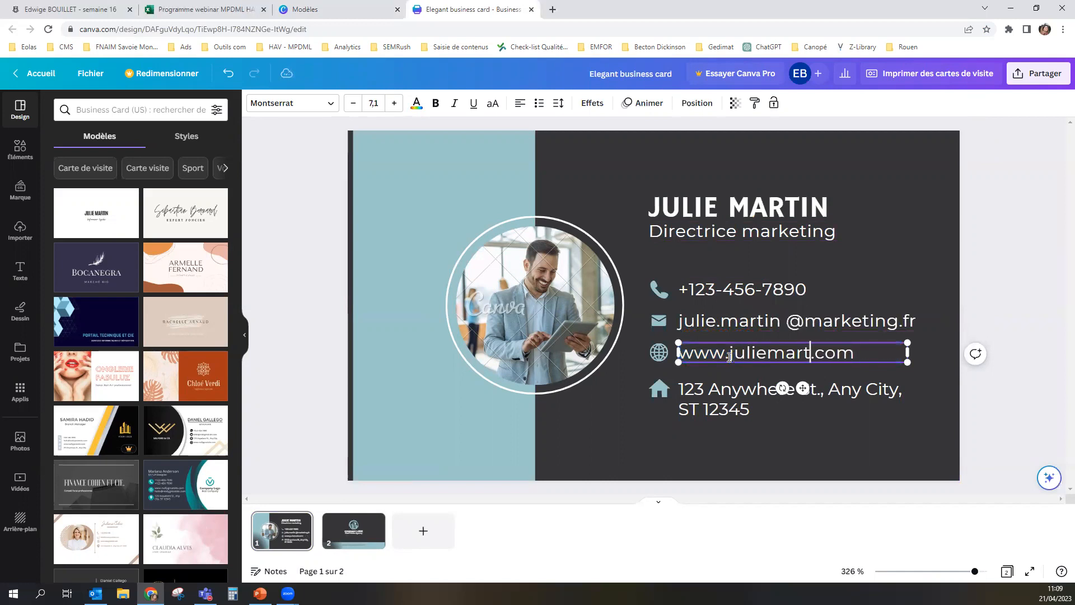
Step: Try enlarging the phone icon beside the phone number, and undo the resize
click(661, 290)
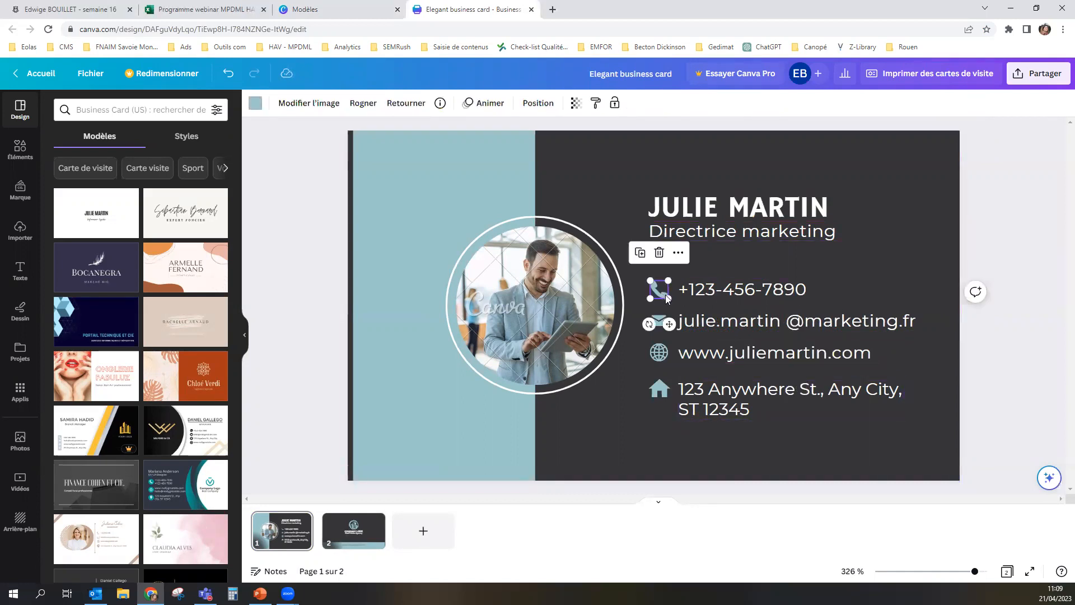
drag(650, 281, 621, 248)
key(ctrl+z)
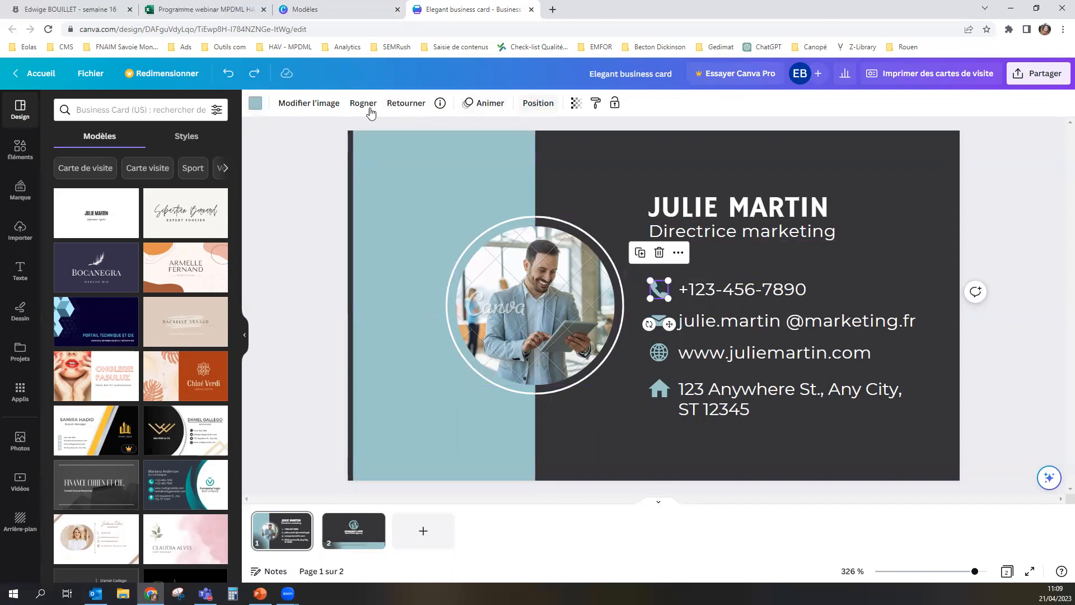
Step: Recolour the phone, envelope, globe and house icons with the default light orange
click(255, 104)
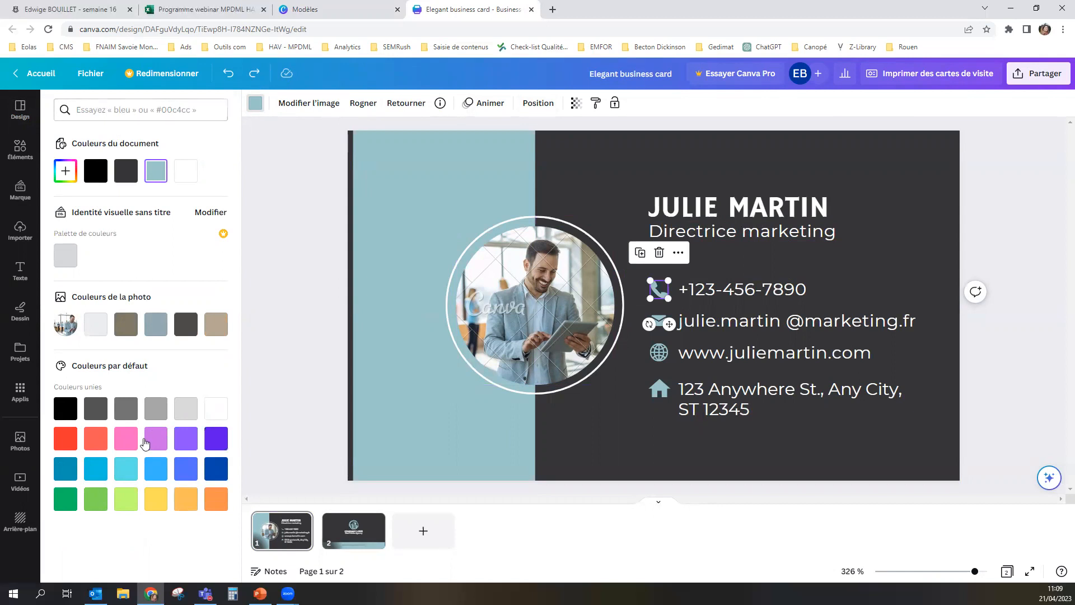
click(184, 503)
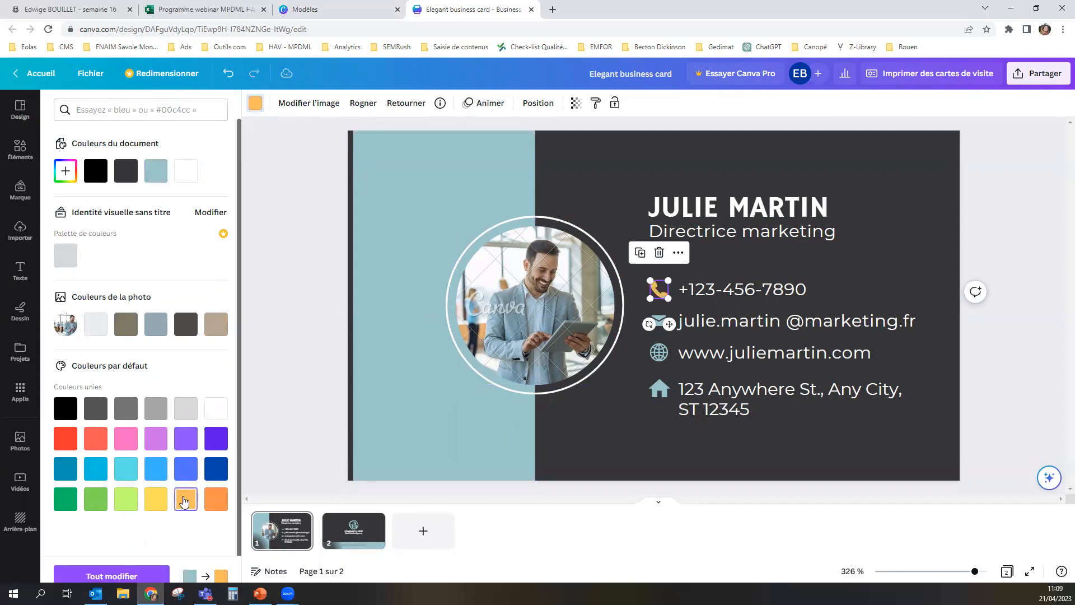
click(658, 320)
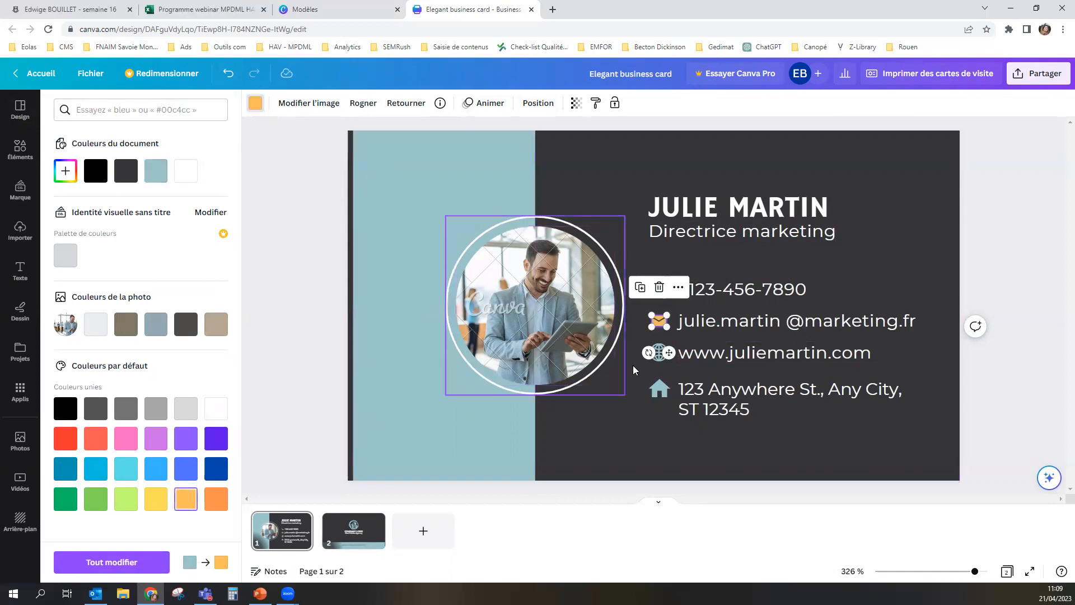
click(659, 358)
click(186, 497)
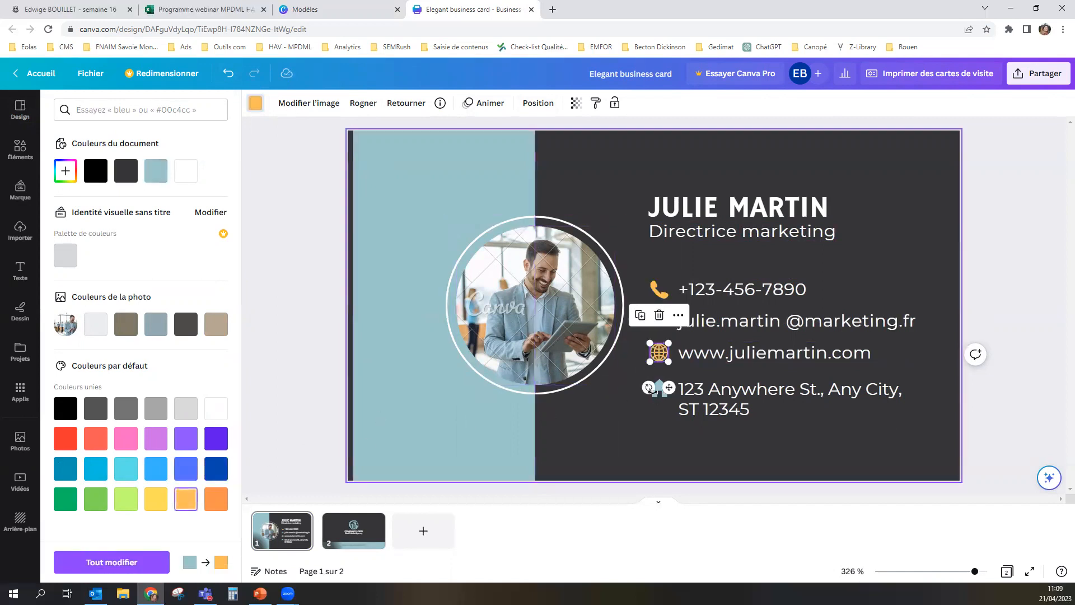
key(Tab)
click(189, 500)
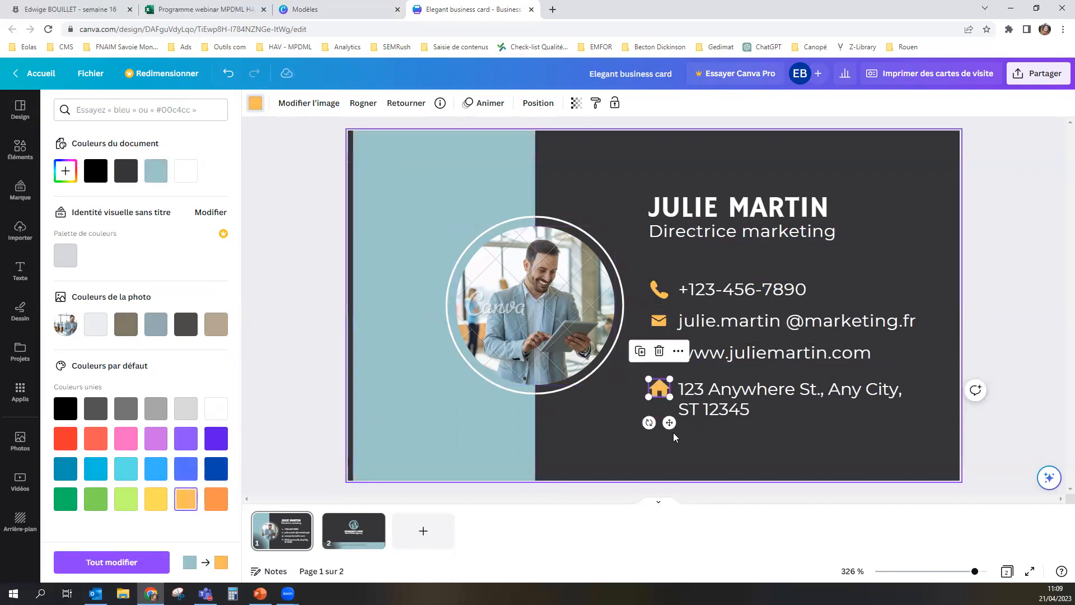
click(668, 337)
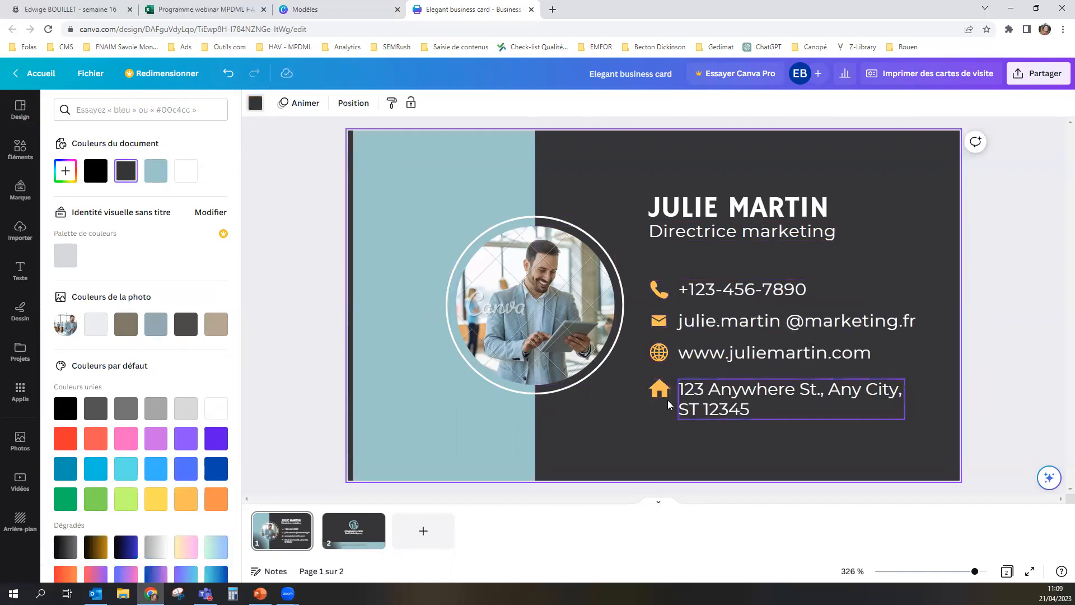
Step: Try moving the circular photo off its ring and widening the blue rectangle behind it, undoing both changes
click(382, 174)
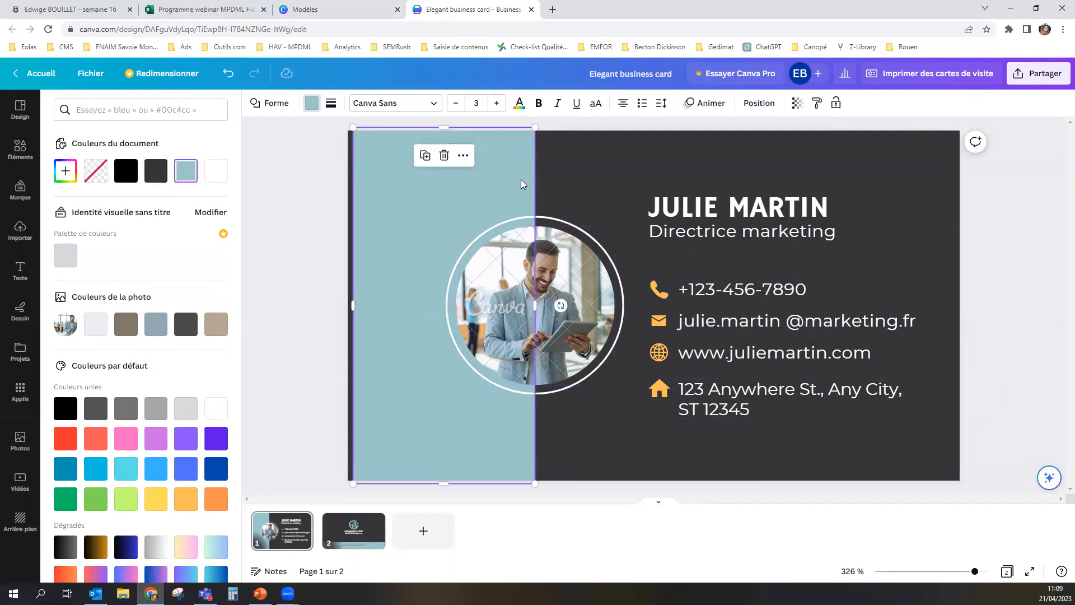
click(529, 306)
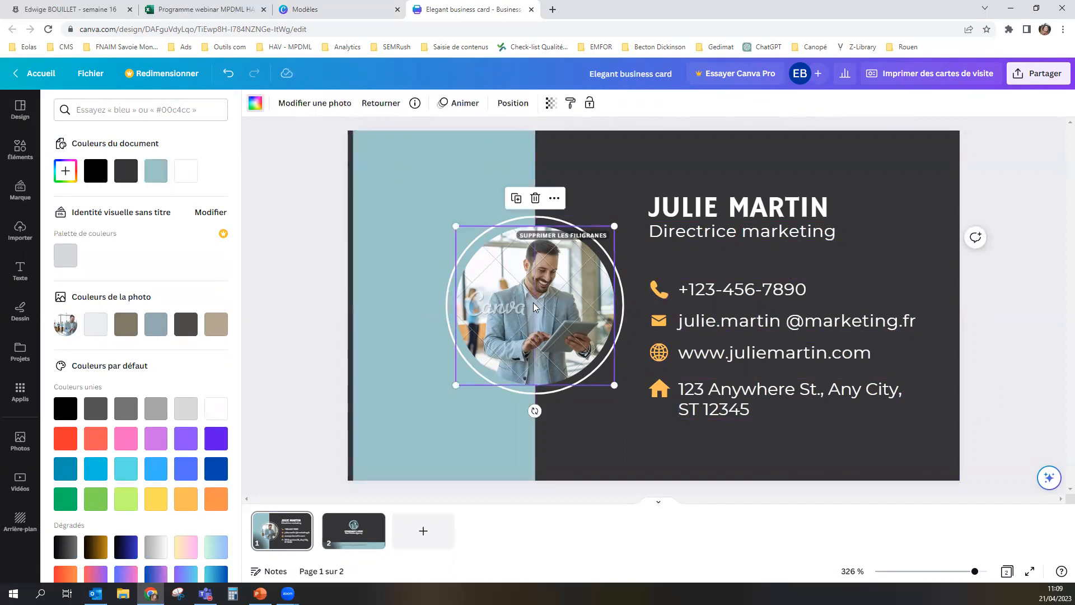
click(405, 204)
click(527, 305)
drag(525, 304, 507, 298)
click(403, 188)
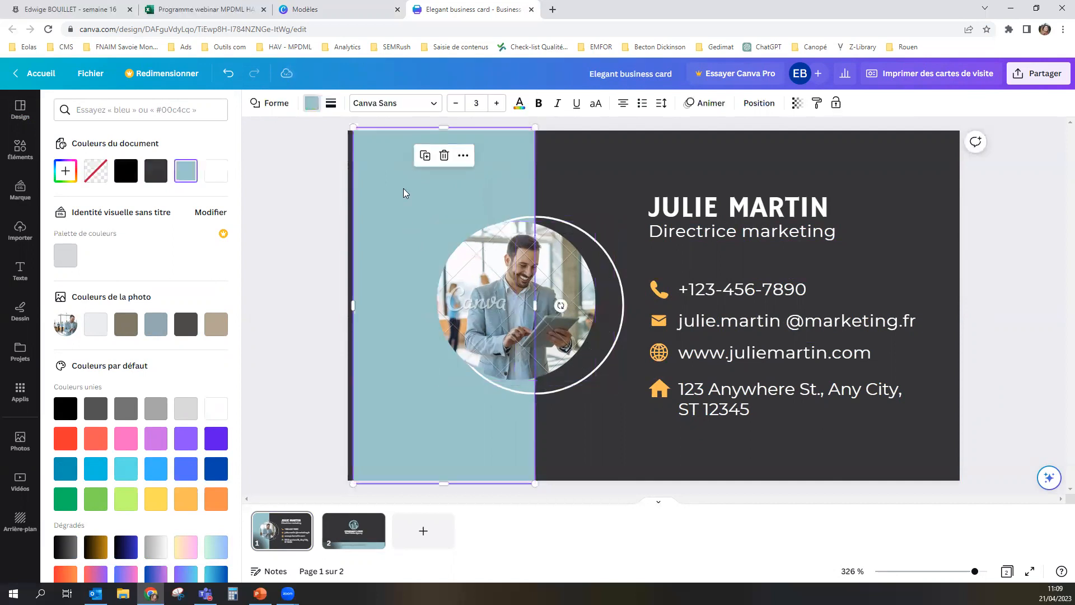
key(ctrl+z)
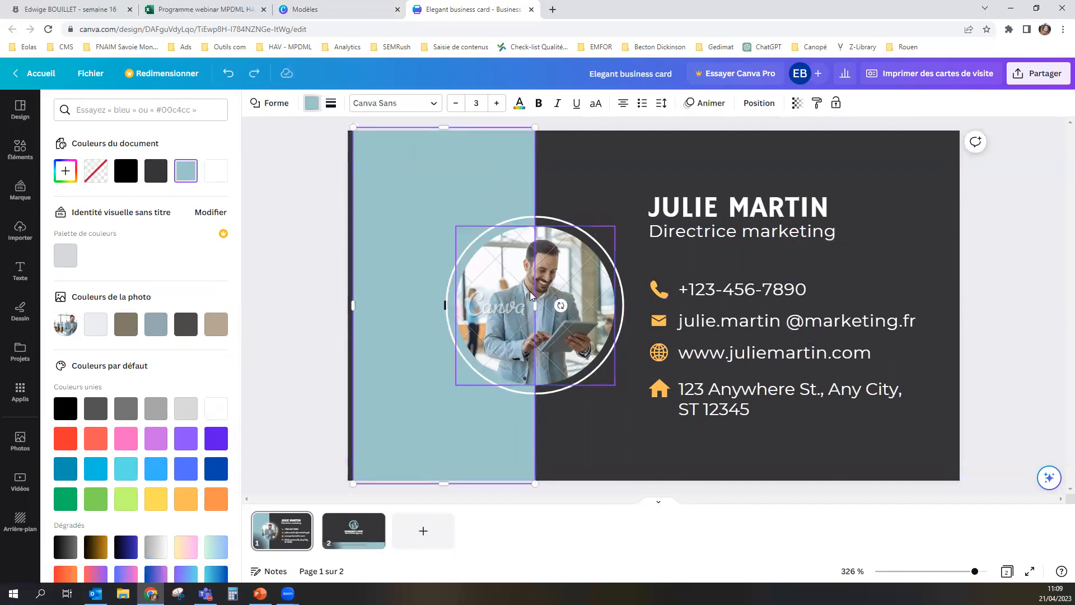
drag(536, 303, 696, 300)
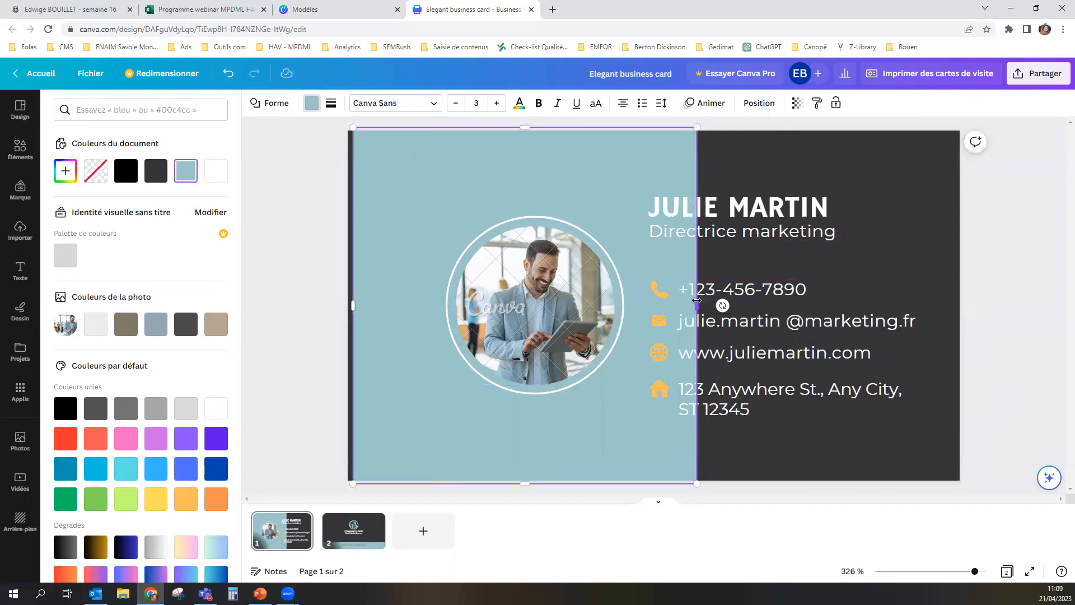
key(ctrl+z)
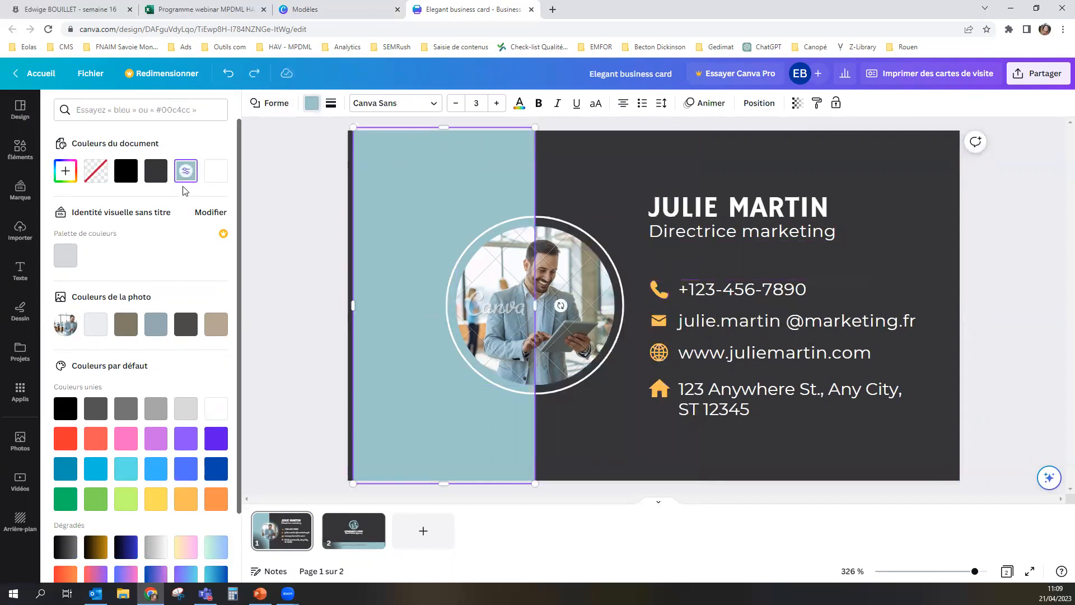
Step: Recolour the blue rectangle behind the photo with the default light orange
click(186, 498)
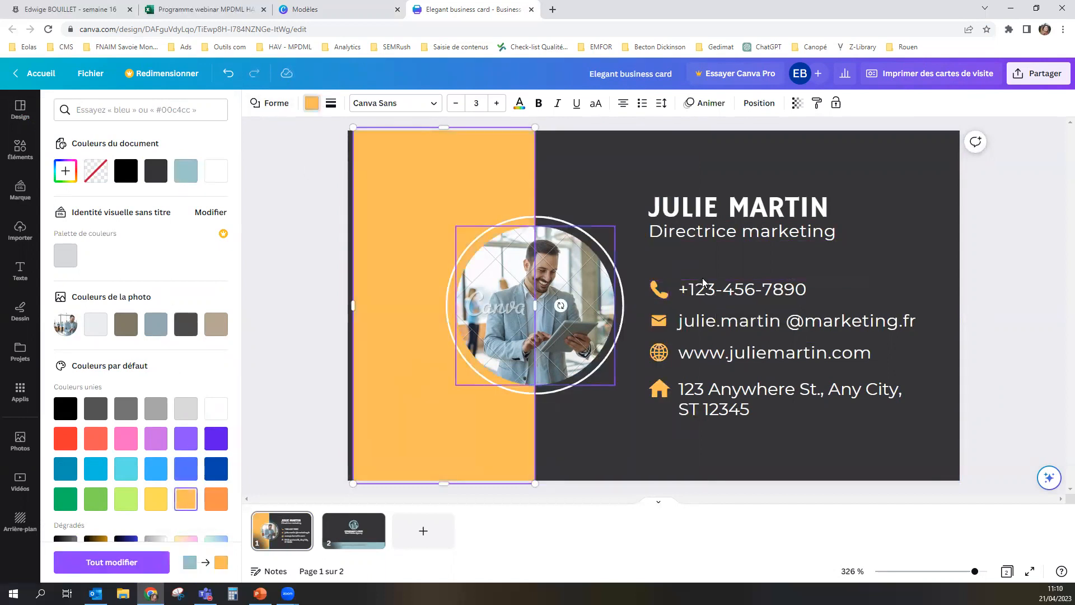
click(282, 222)
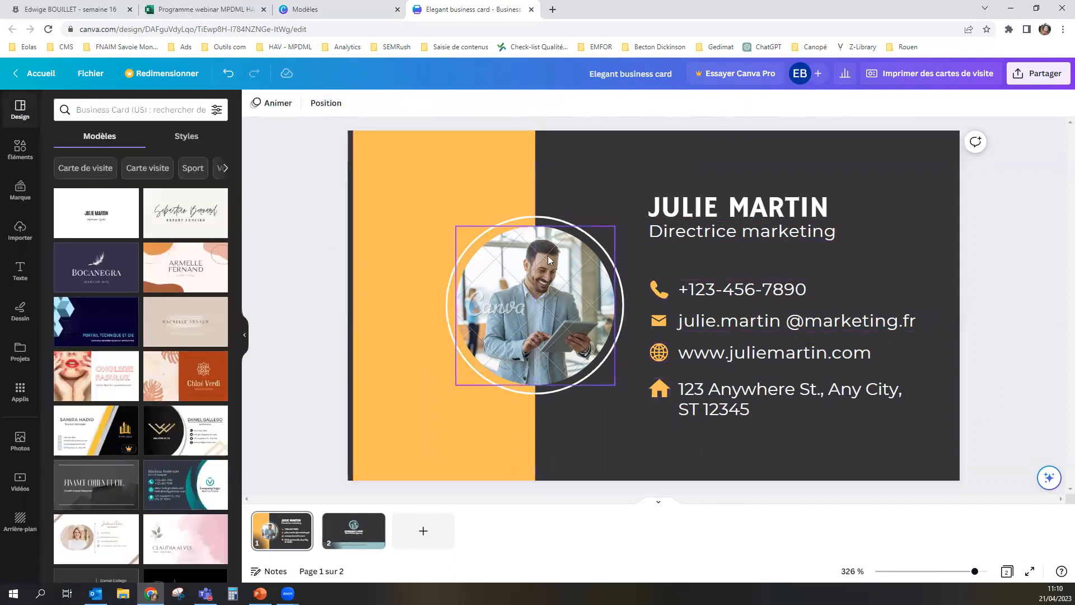
Step: Remove the man's photo from the circular frame and import the long-haired woman's portrait from the Téléchargements folder
click(557, 294)
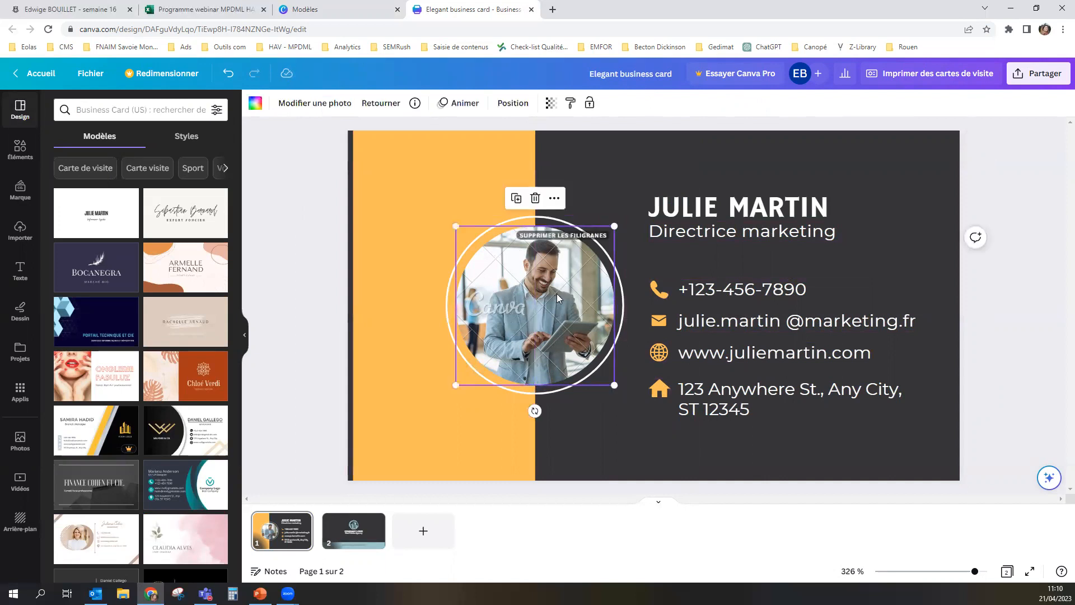
key(Delete)
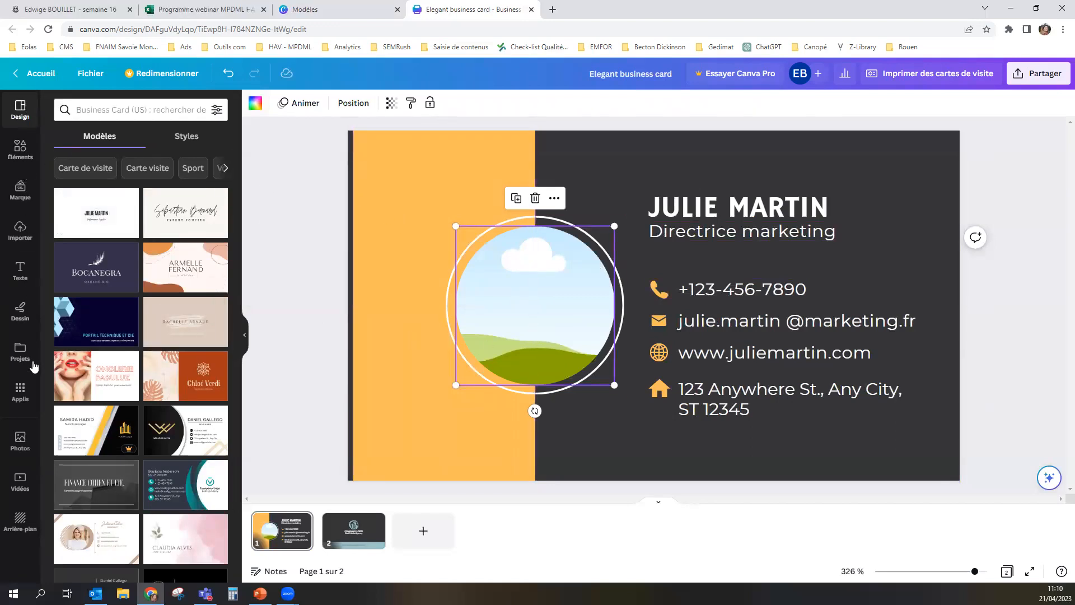
click(21, 236)
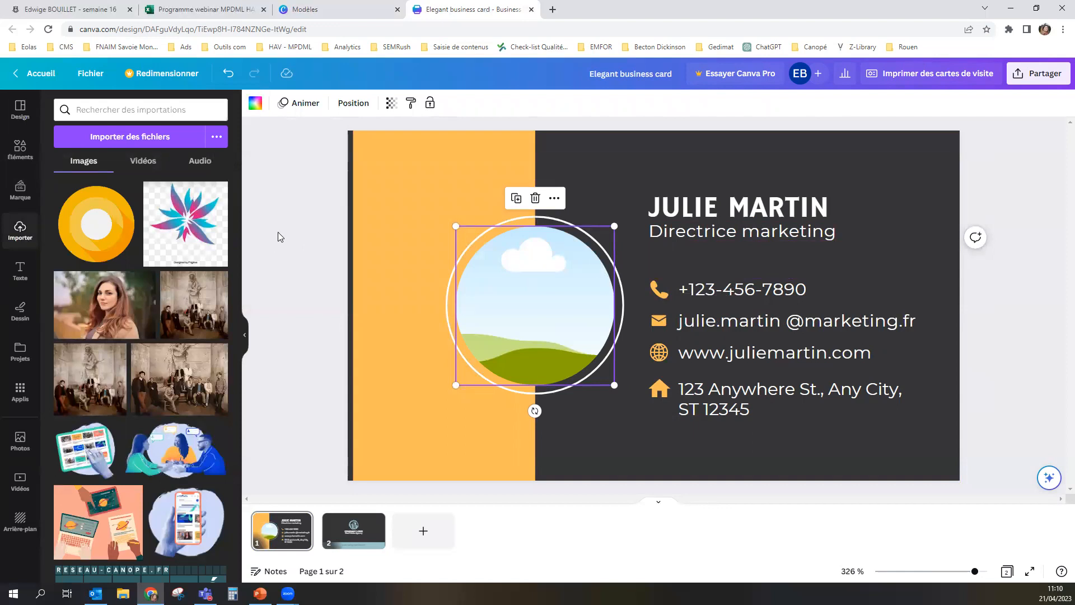
click(114, 139)
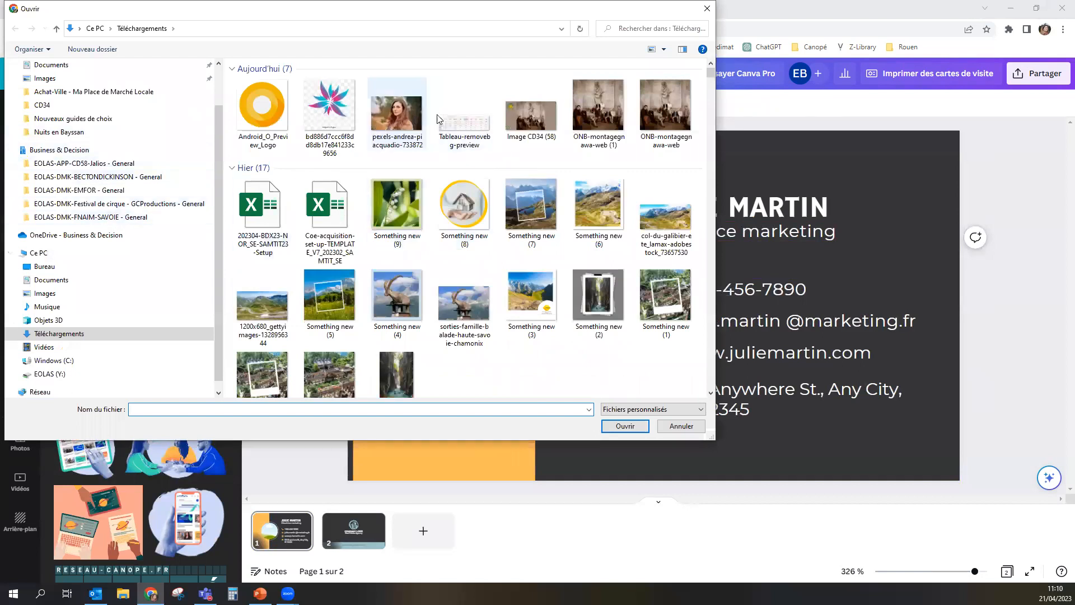
scroll(351, 276, down, 2)
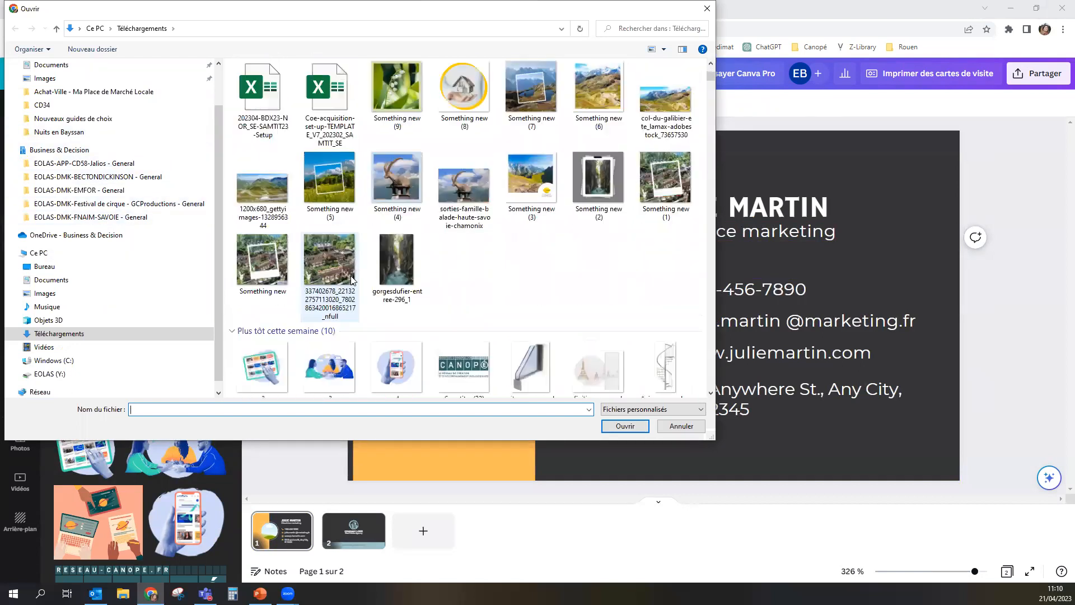
scroll(351, 276, up, 2)
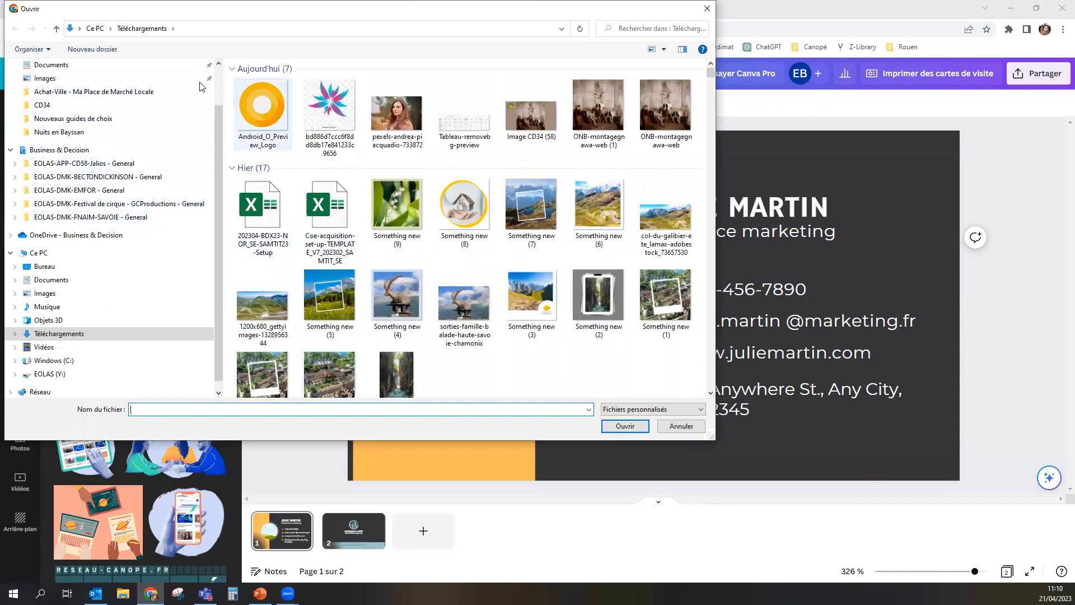
double_click(394, 116)
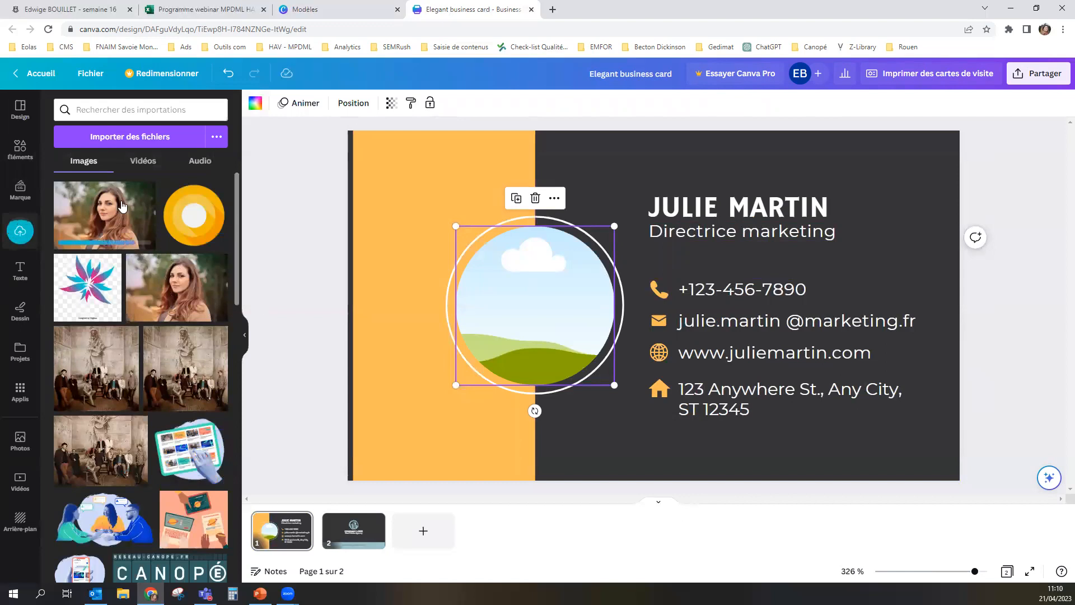
Step: Place the newly imported portrait of the woman into the empty circular frame
click(95, 211)
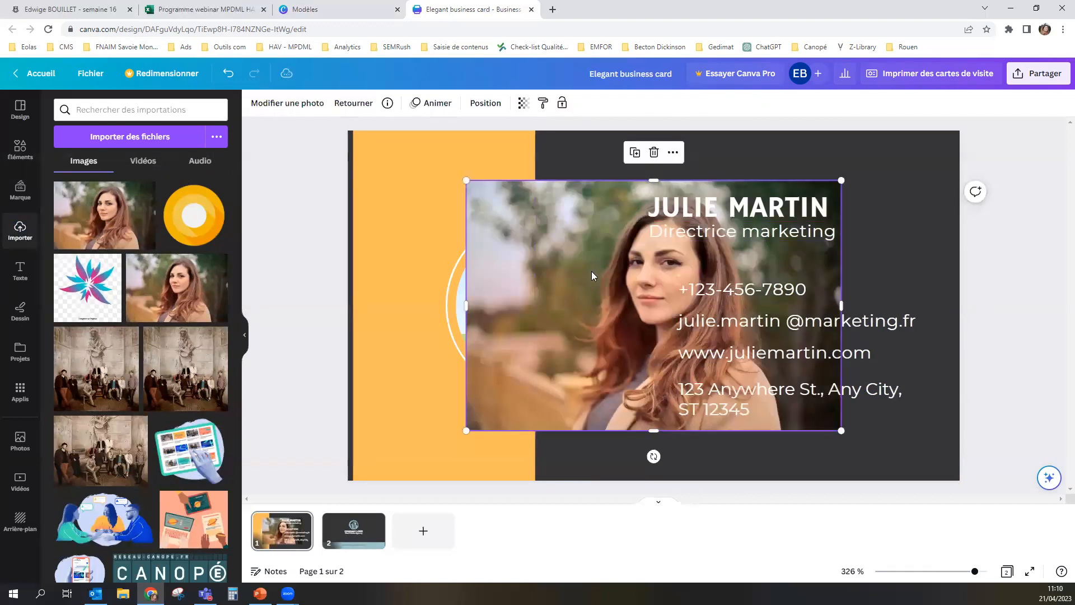
drag(608, 220, 530, 285)
drag(528, 285, 529, 285)
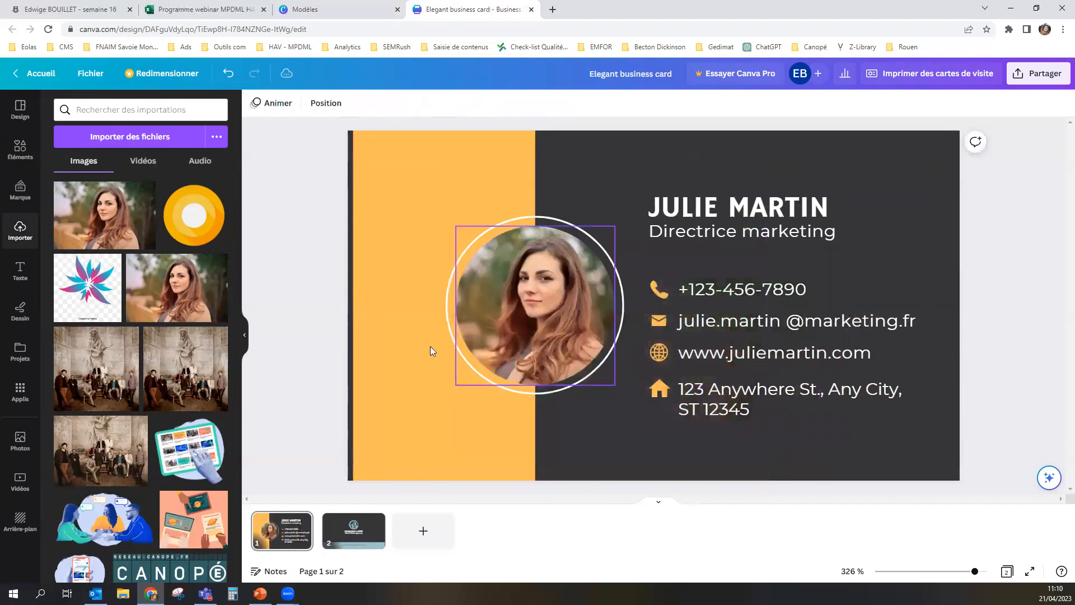
Step: Adjust the portrait's crop inside the circular frame, shifting the image slightly left to centre the woman
click(516, 291)
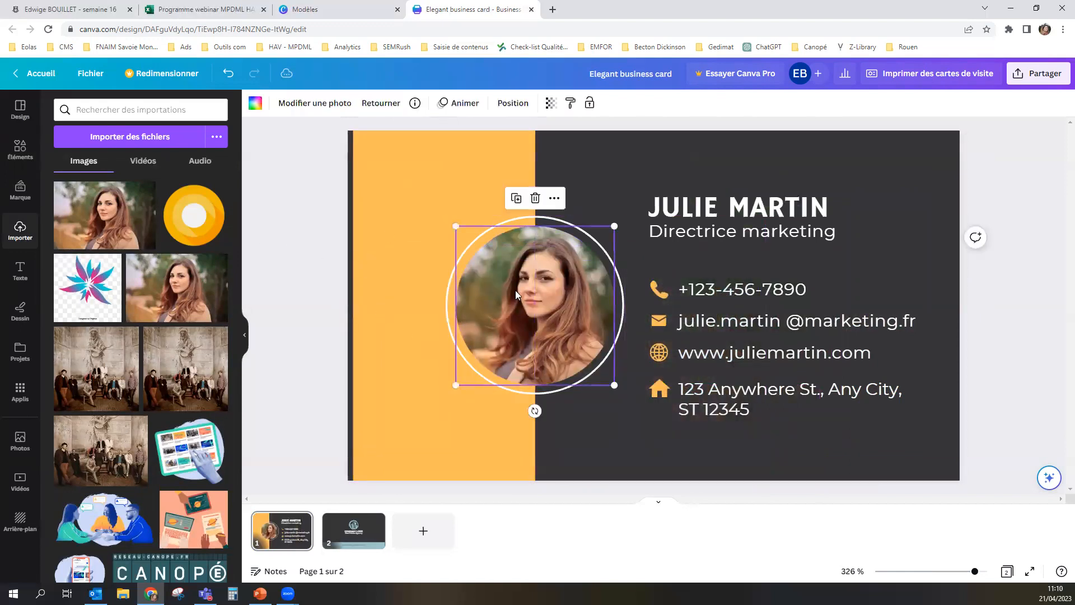
double_click(551, 297)
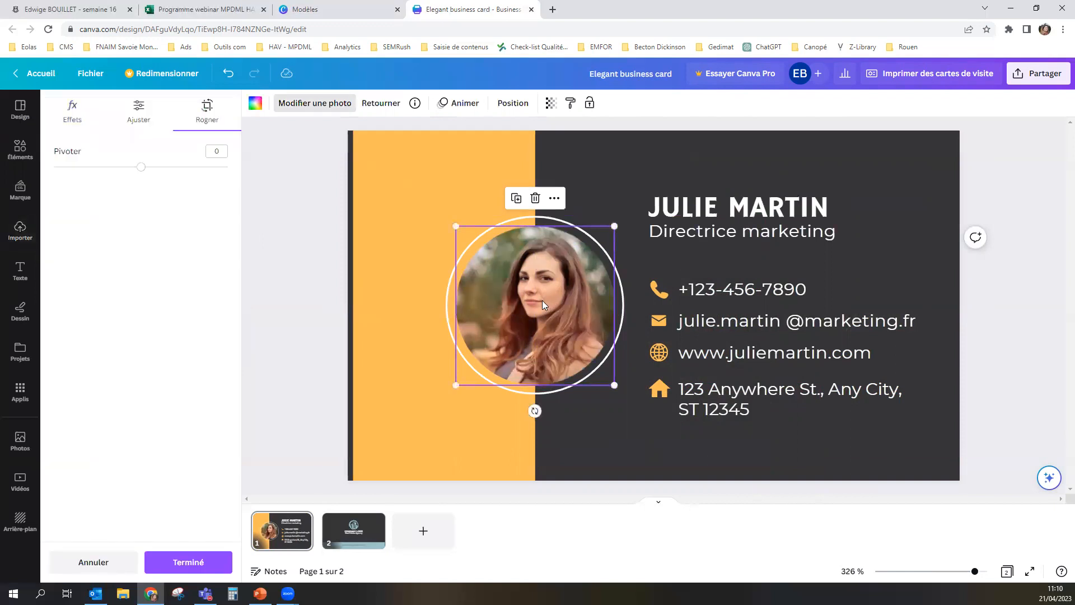
mouse_move(522, 295)
mouse_down()
mouse_move(547, 297)
mouse_move(501, 297)
mouse_move(554, 294)
mouse_move(507, 295)
mouse_up()
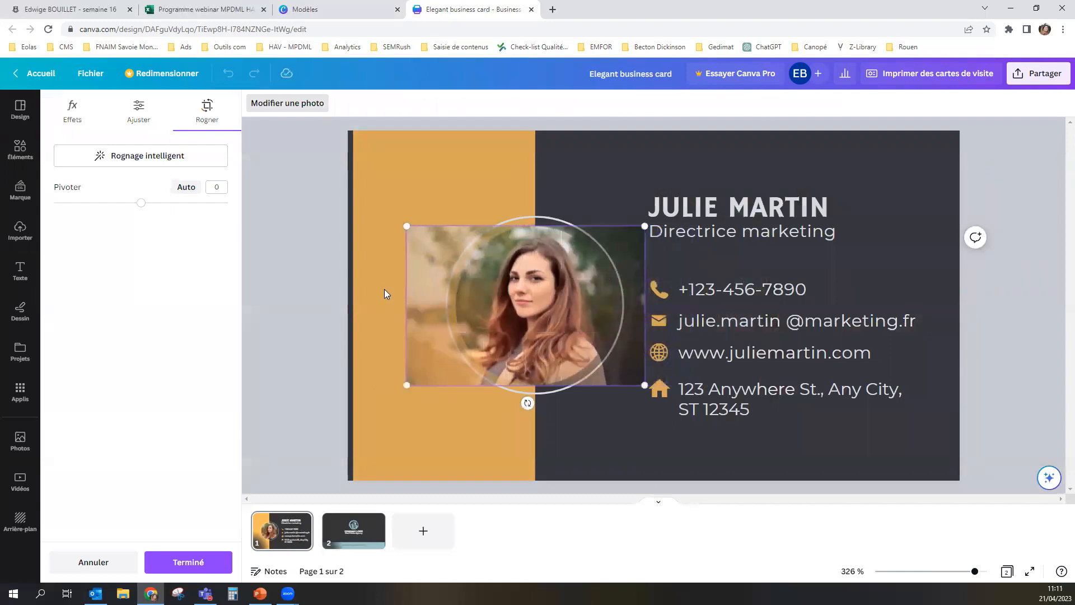
click(300, 275)
click(984, 300)
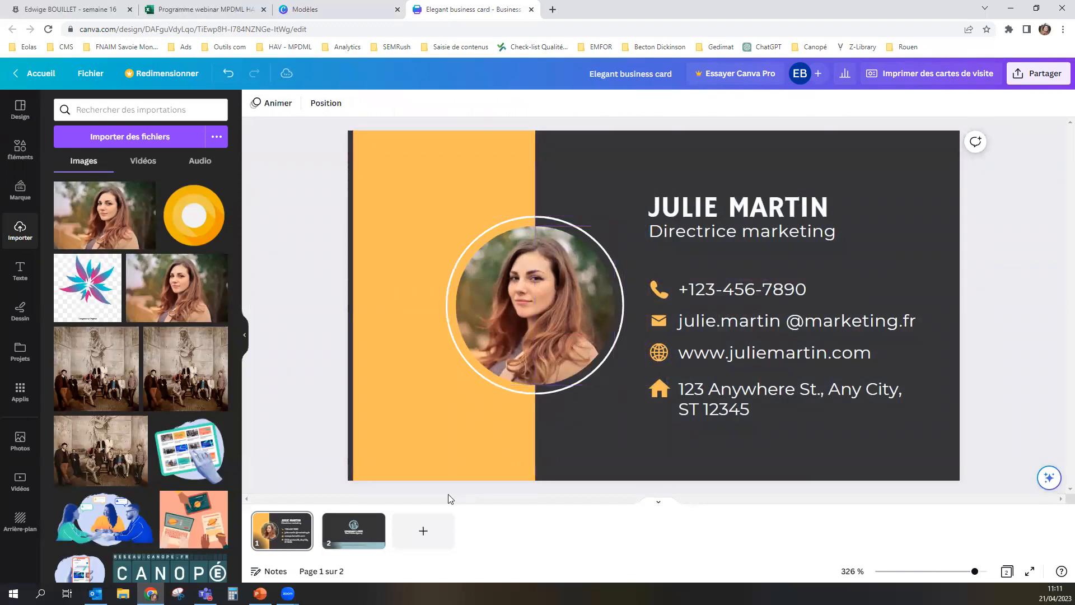
Step: Replace the COMPANY LOGO heading on page 2 of the card with "MARKETING & CO"
click(358, 538)
click(723, 305)
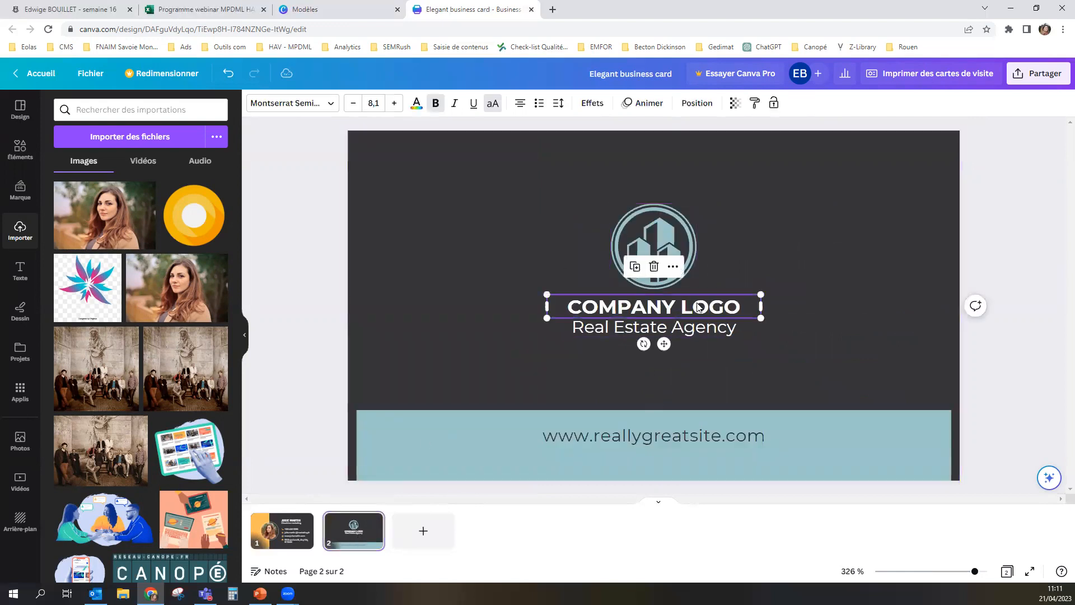
click(722, 305)
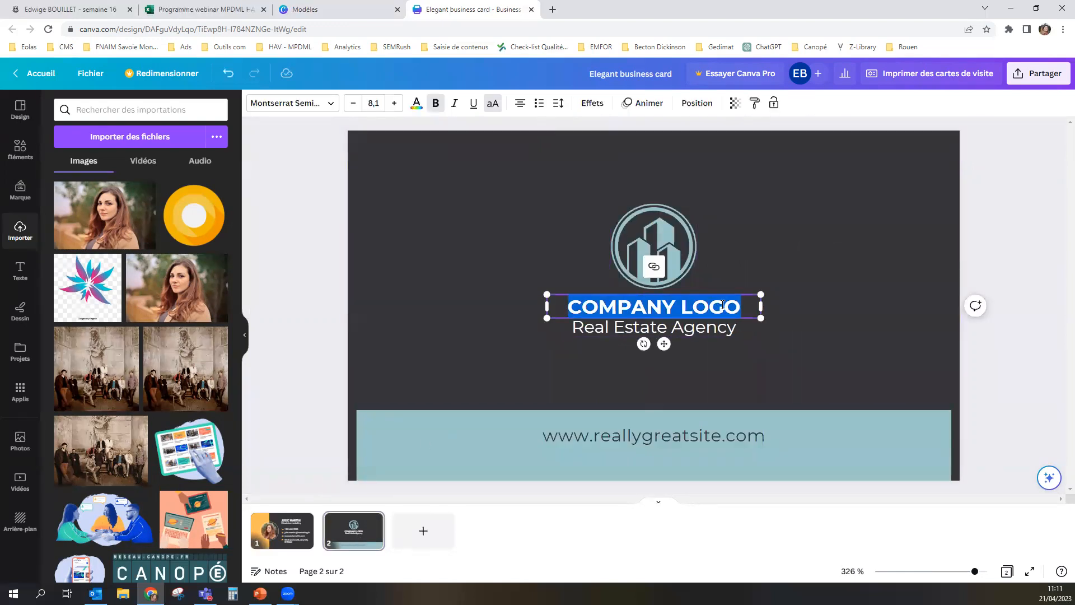
text(MARKETING )
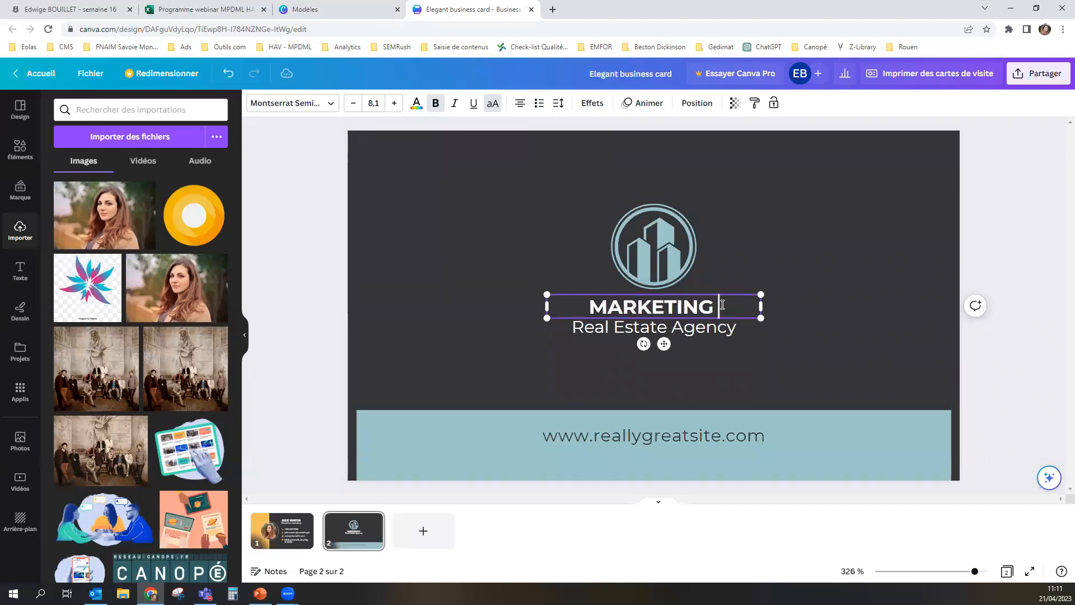
text(& CP)
key(BackSpace)
text(O)
Step: Replace "Real Estate Agency" with "Agence de marketing", widen its text box to one line and centre it slightly lower under the company name
click(695, 330)
click(695, 331)
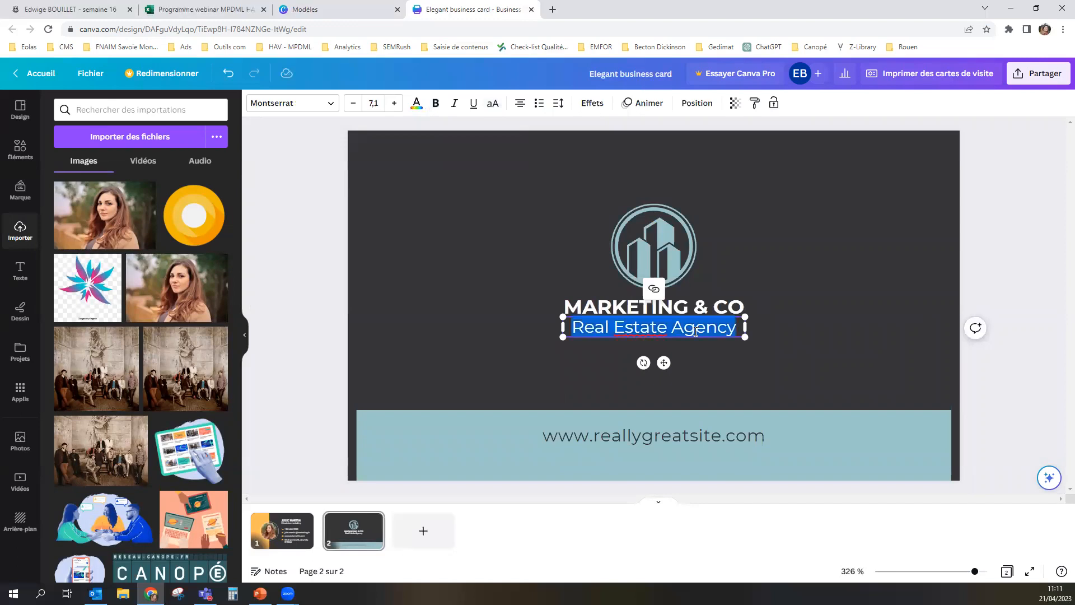
text(Agence)
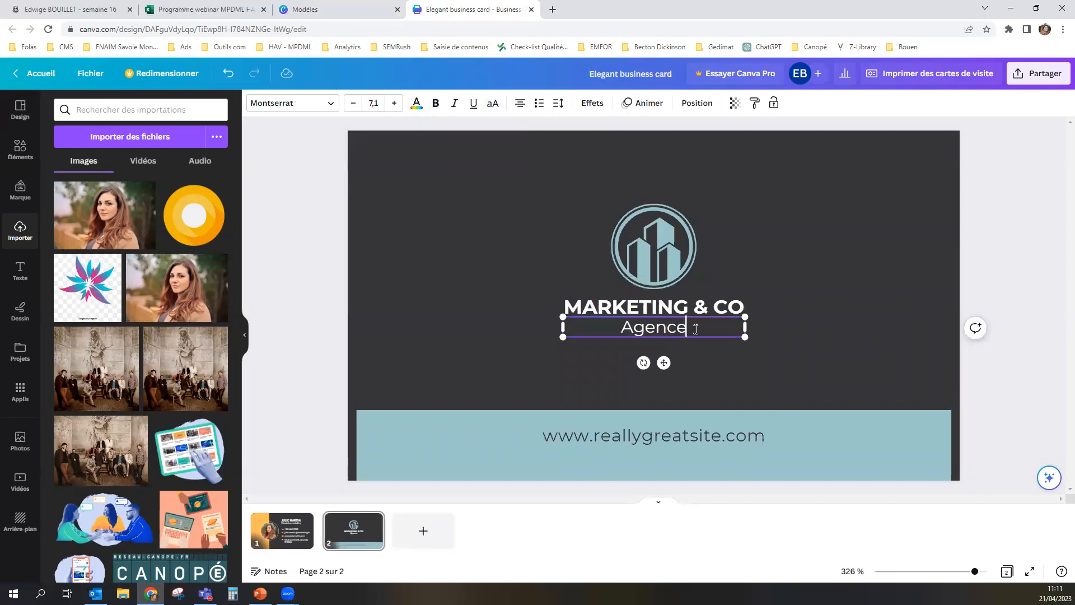
text( de marketing)
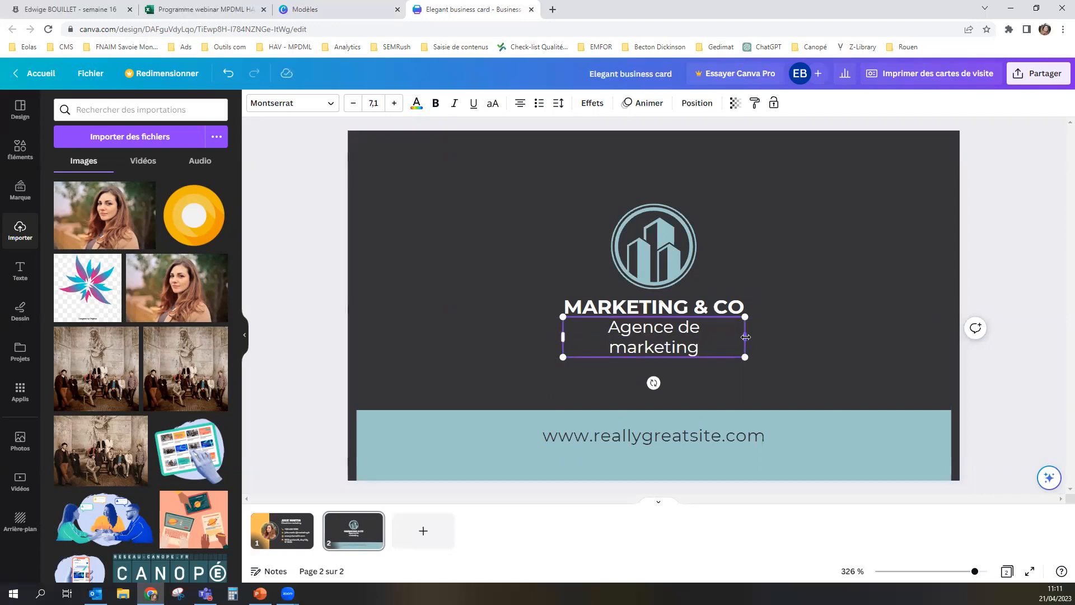
drag(745, 336, 767, 334)
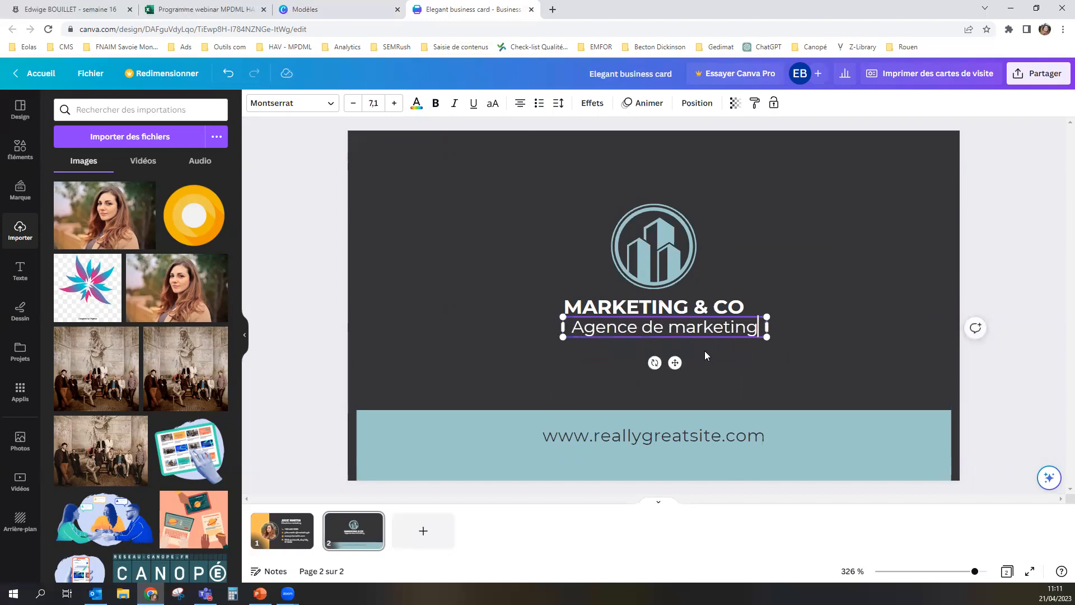
drag(674, 362, 664, 368)
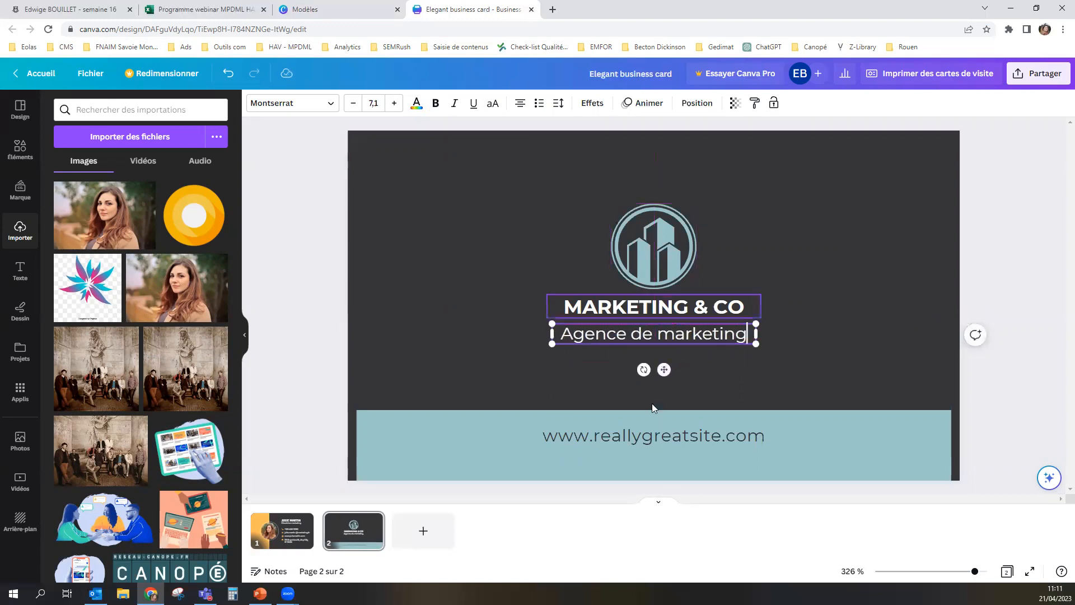
Step: Recolour the blue band behind the website address on page 2 with the document's light orange
click(532, 455)
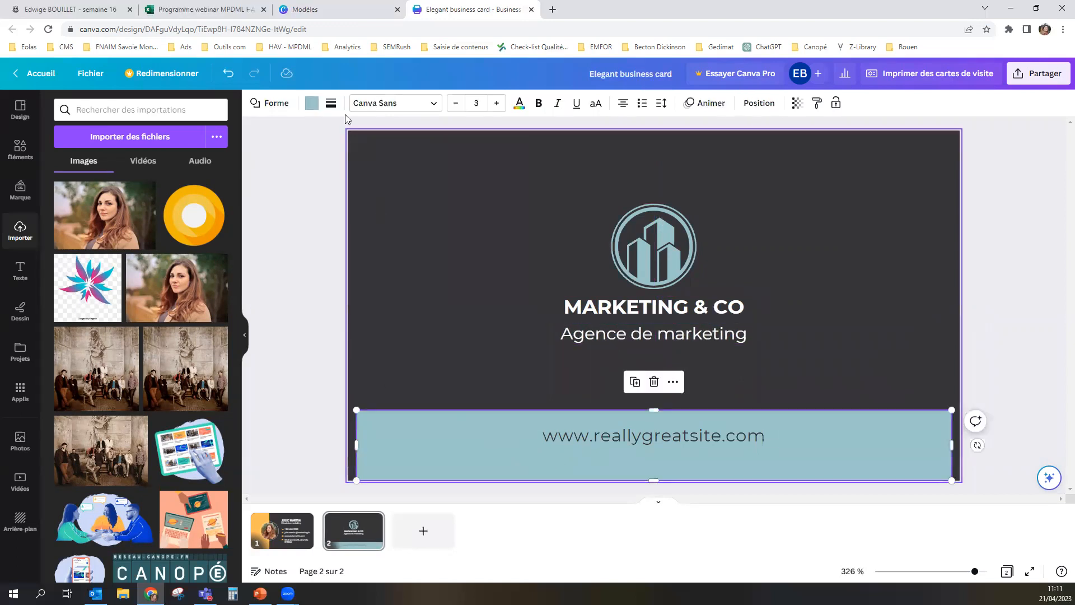
click(312, 103)
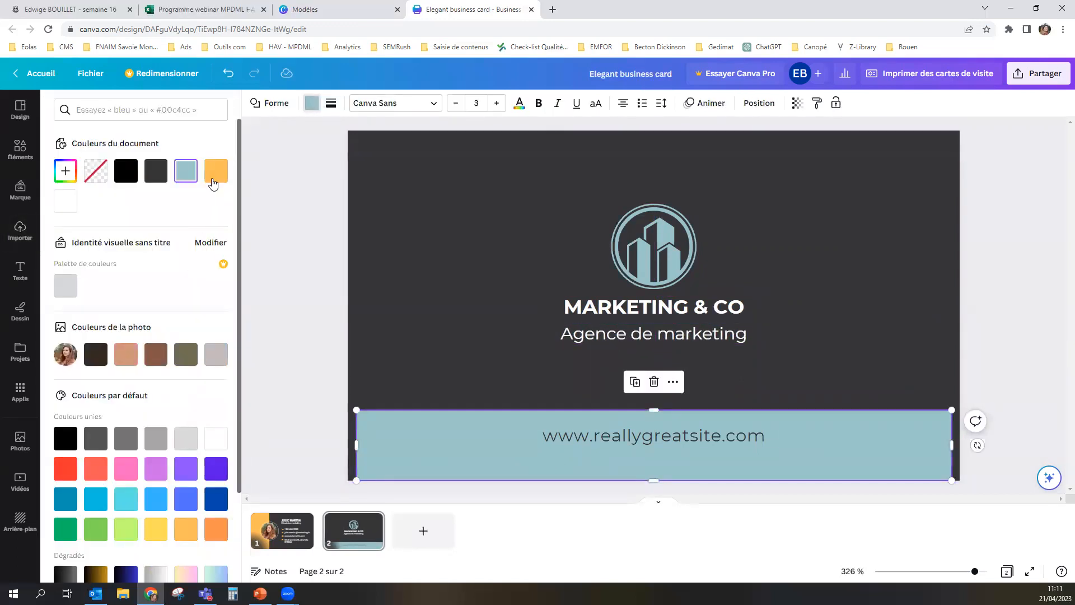
click(216, 170)
Step: Replace the placeholder website on page 2 with the cardholder's www address, using a .fr ending
click(673, 426)
click(673, 427)
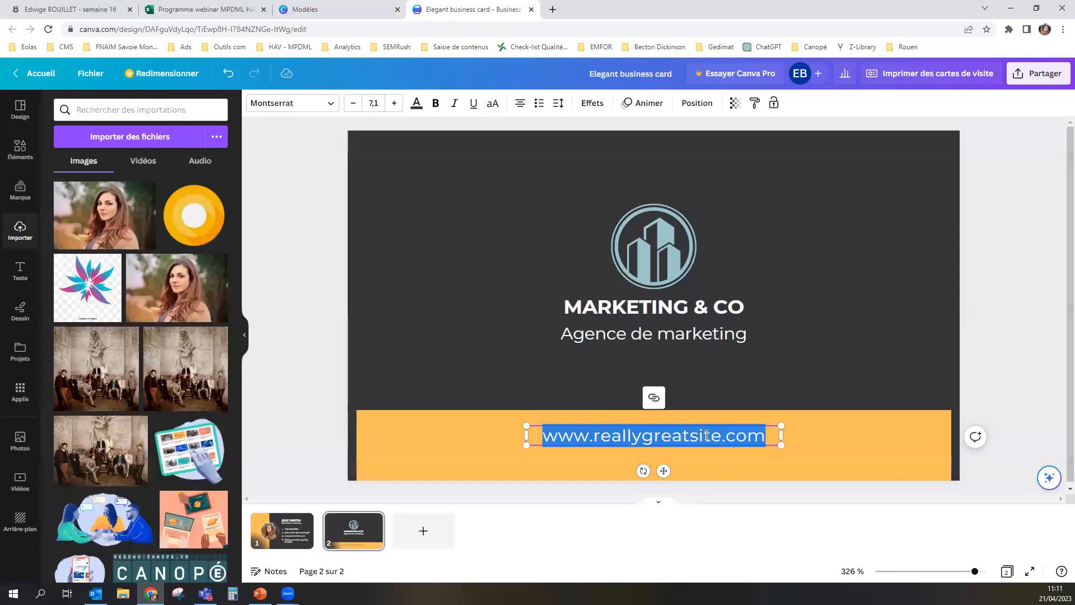
key(BackSpace)
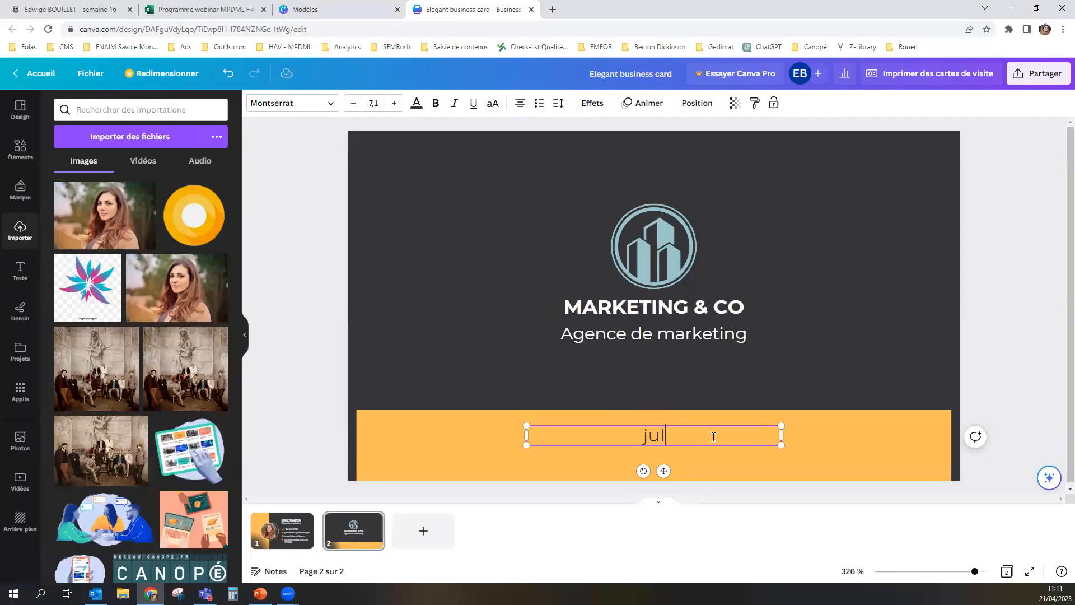
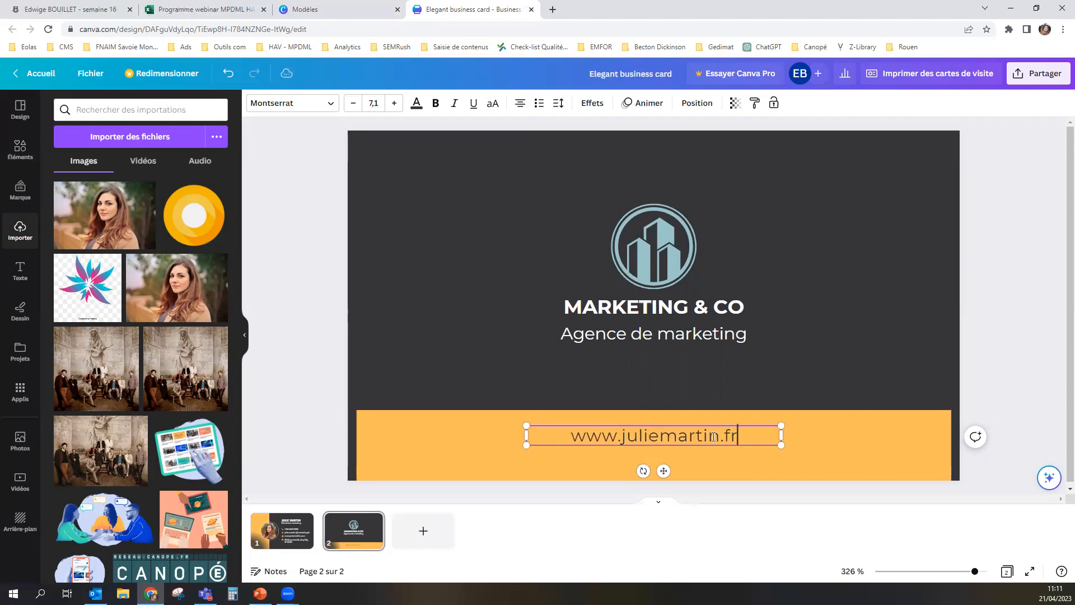
Step: Delete the blue building logo above the company name on page 2
click(282, 348)
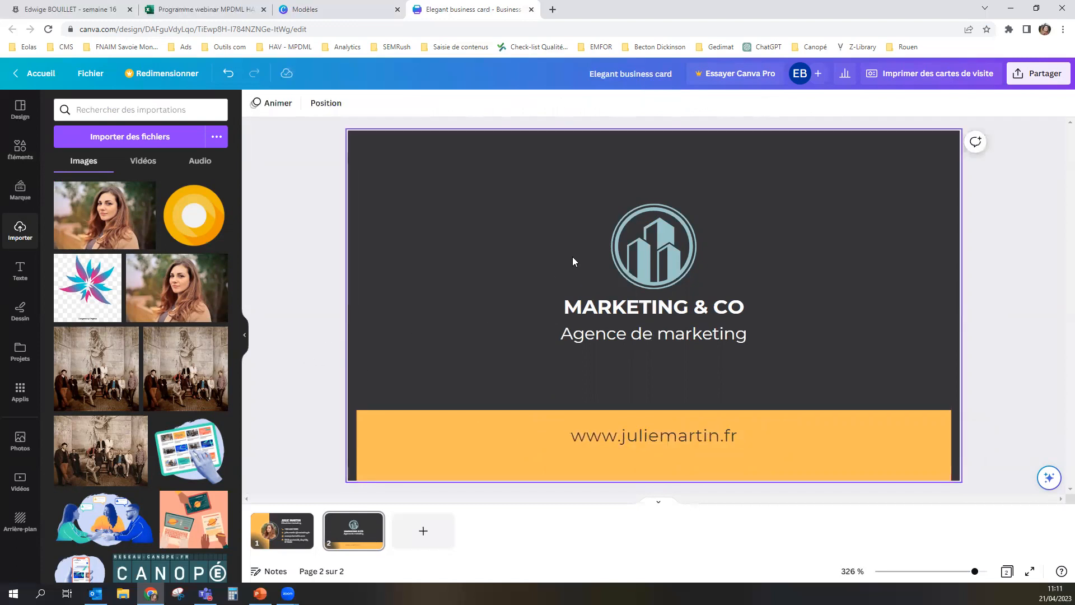
click(656, 257)
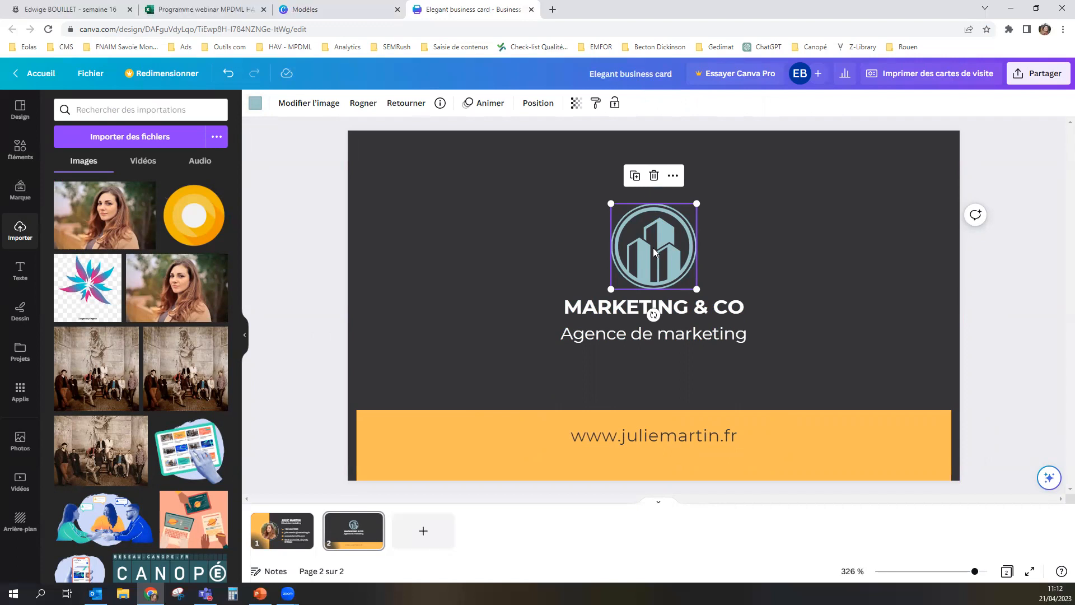
key(Delete)
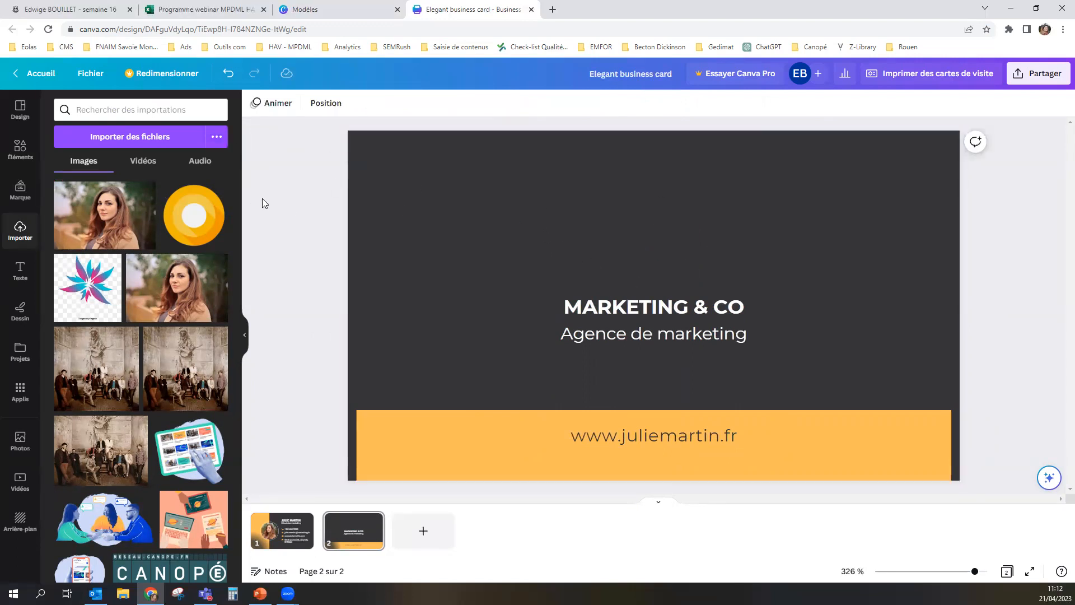
Step: Upload the round orange logo image from the computer and add it to page 2
click(120, 137)
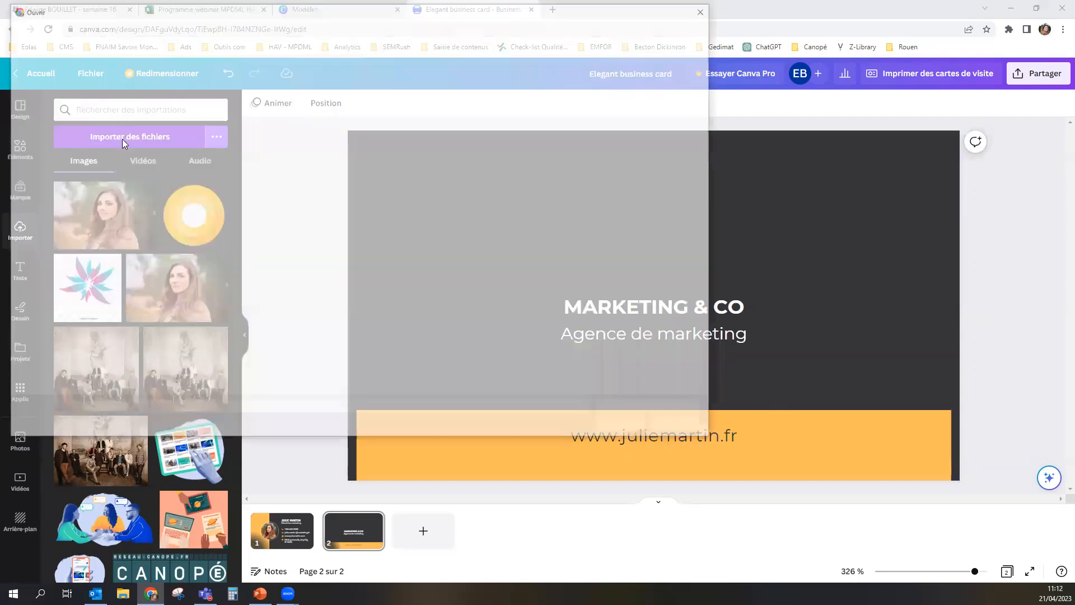
double_click(261, 110)
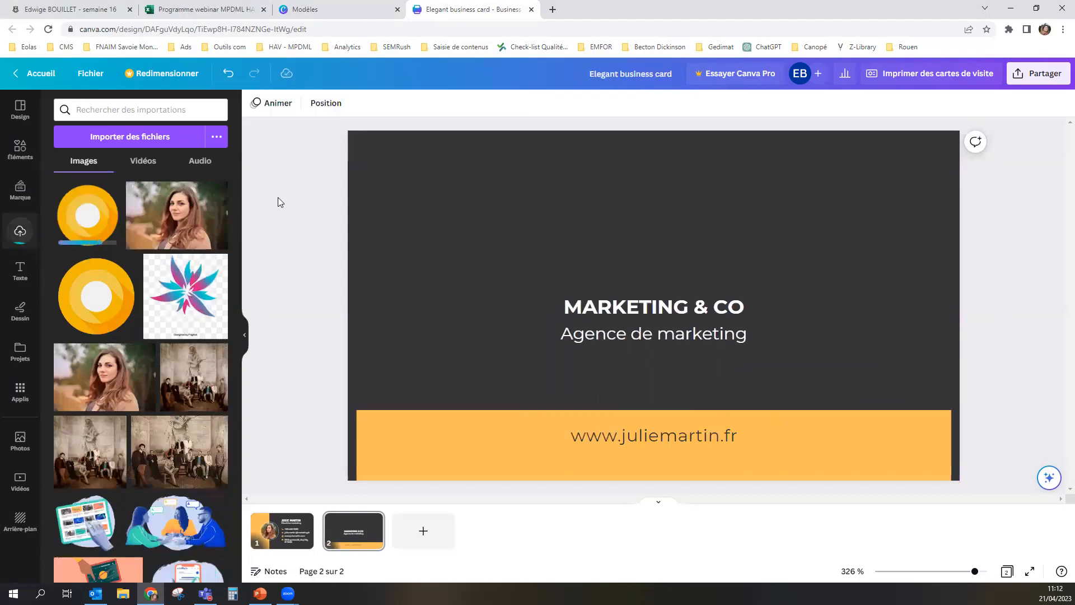
click(96, 214)
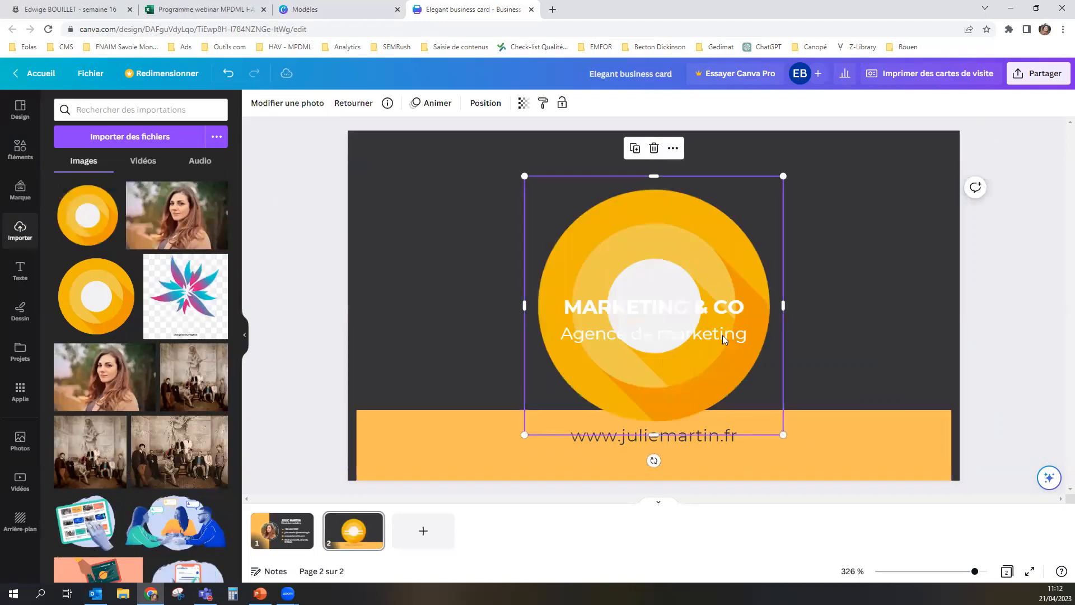
Step: Shrink the orange logo to roughly half its size and centre it horizontally above "MARKETING & CO"
drag(784, 434, 626, 291)
drag(581, 238, 638, 229)
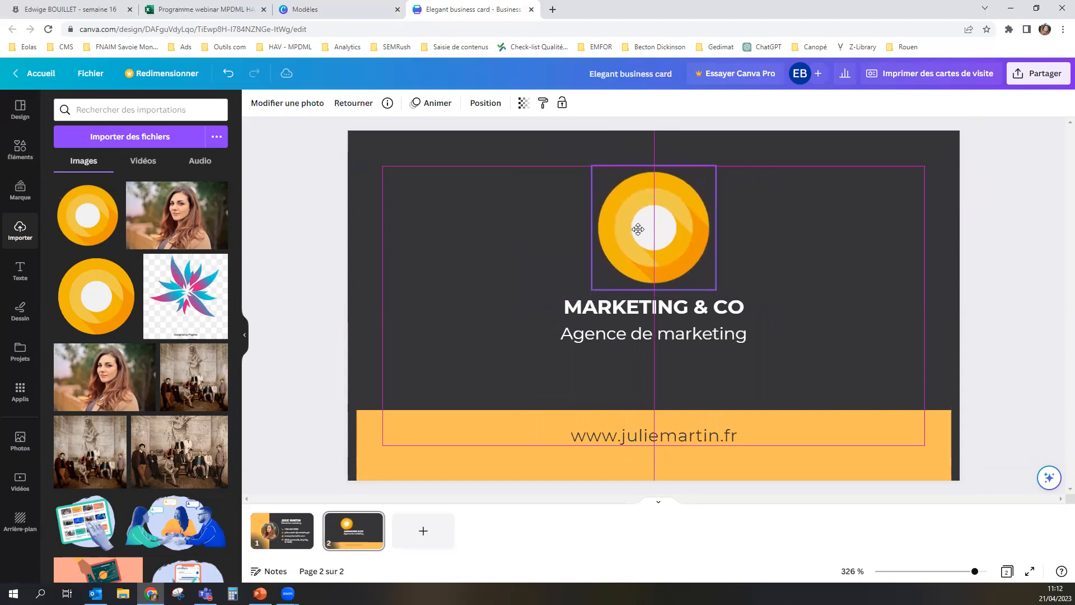
click(898, 288)
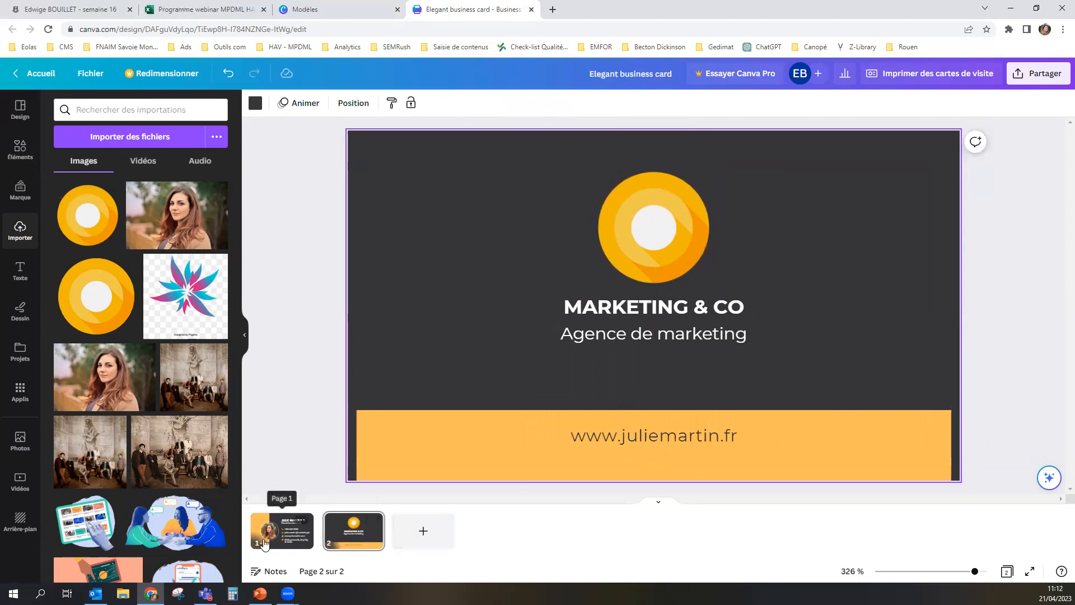
Step: Preview both sides of the business card in full screen, then return to the editor
click(282, 530)
click(354, 530)
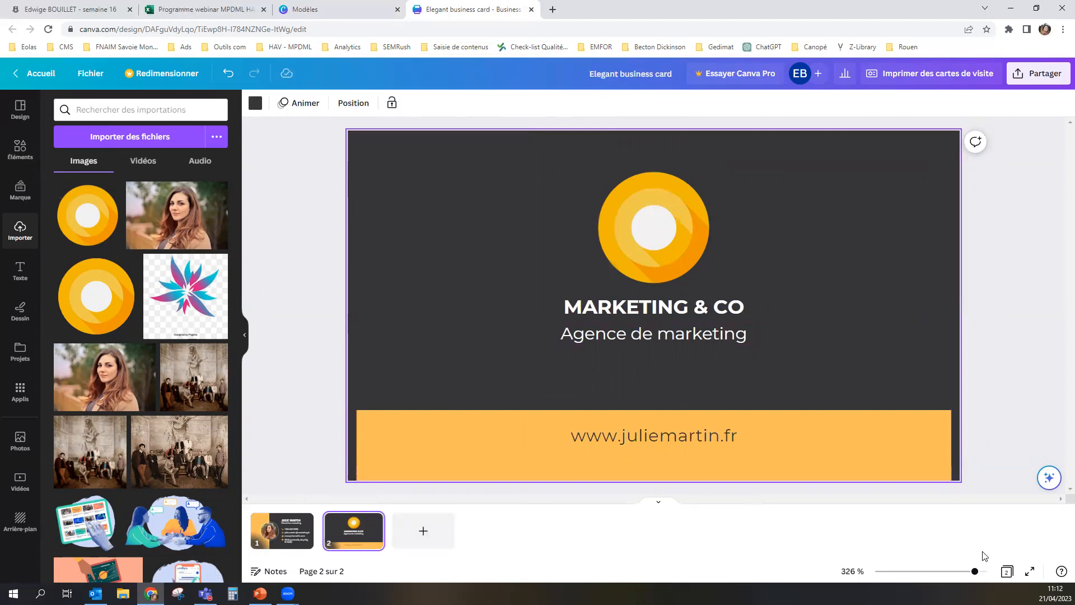
click(1029, 572)
click(446, 374)
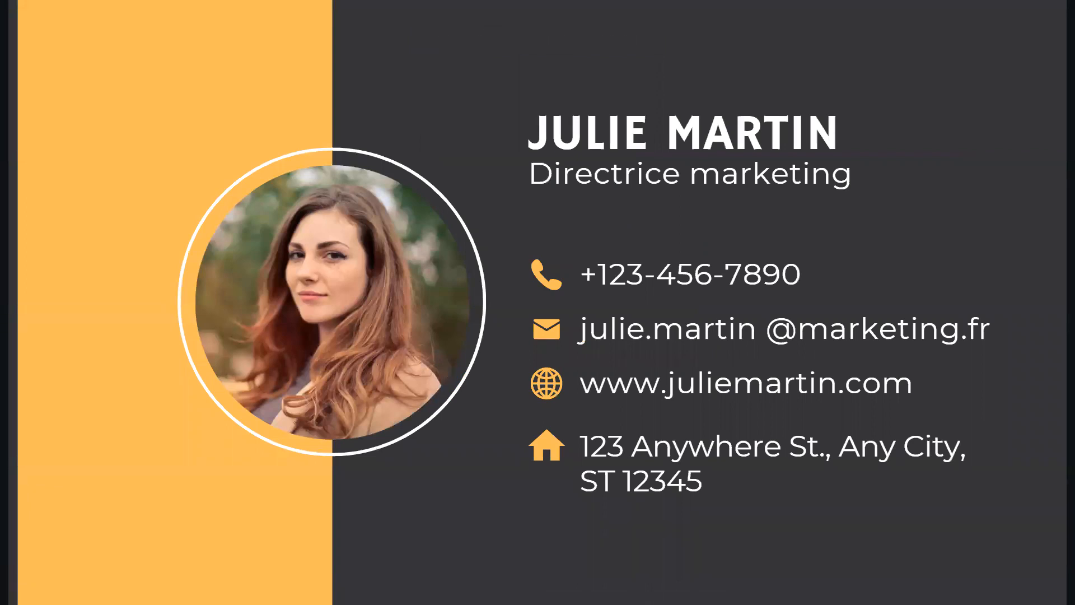
key(Right)
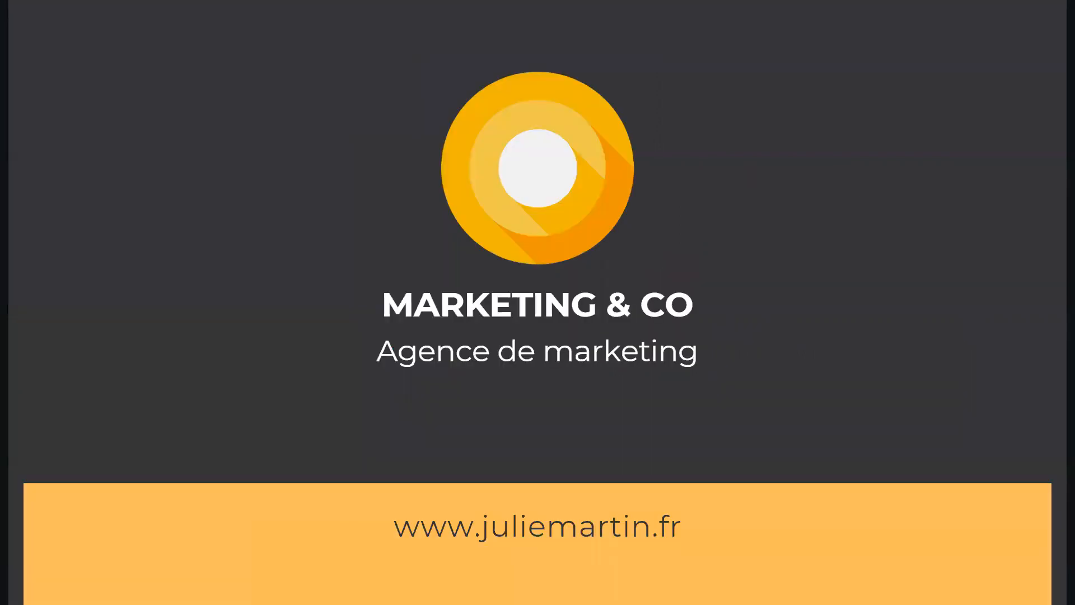
key(Escape)
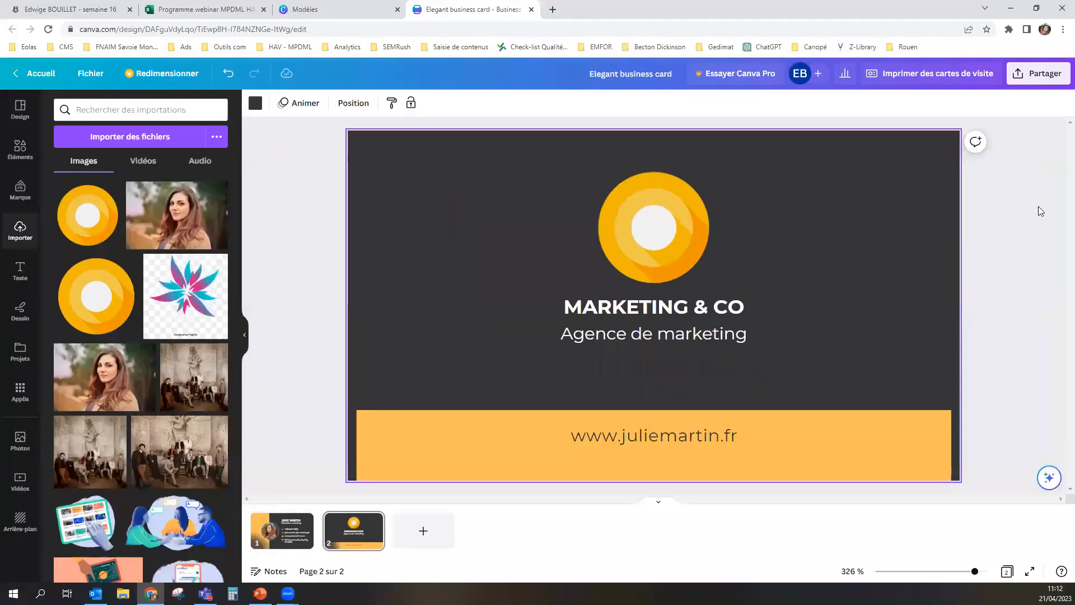
Step: Open the business card printing options and review the available paper types and paper finishes
click(904, 80)
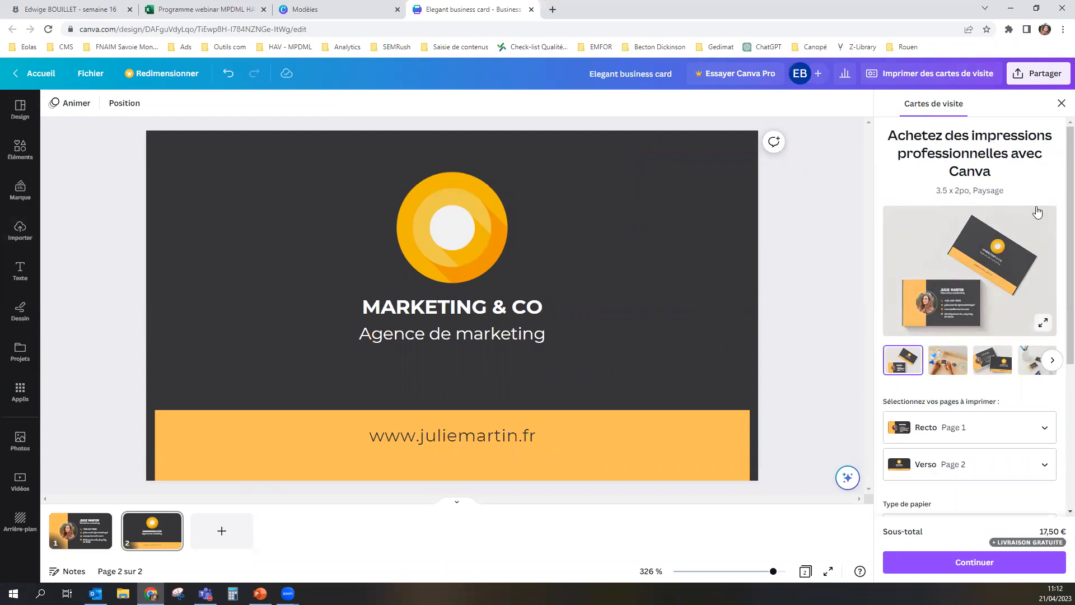
scroll(930, 370, down, 2)
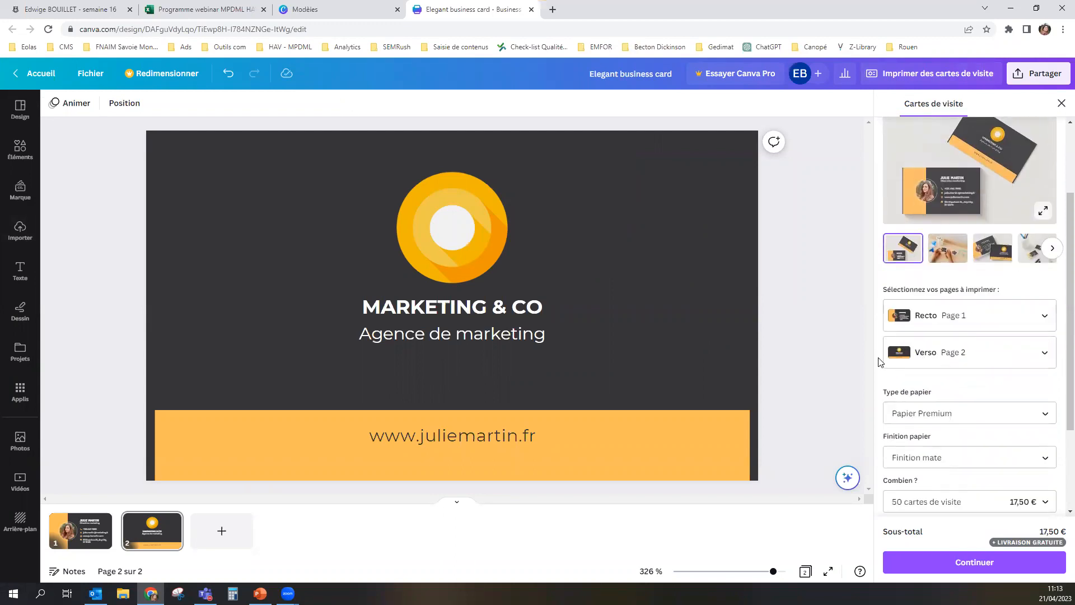
click(952, 413)
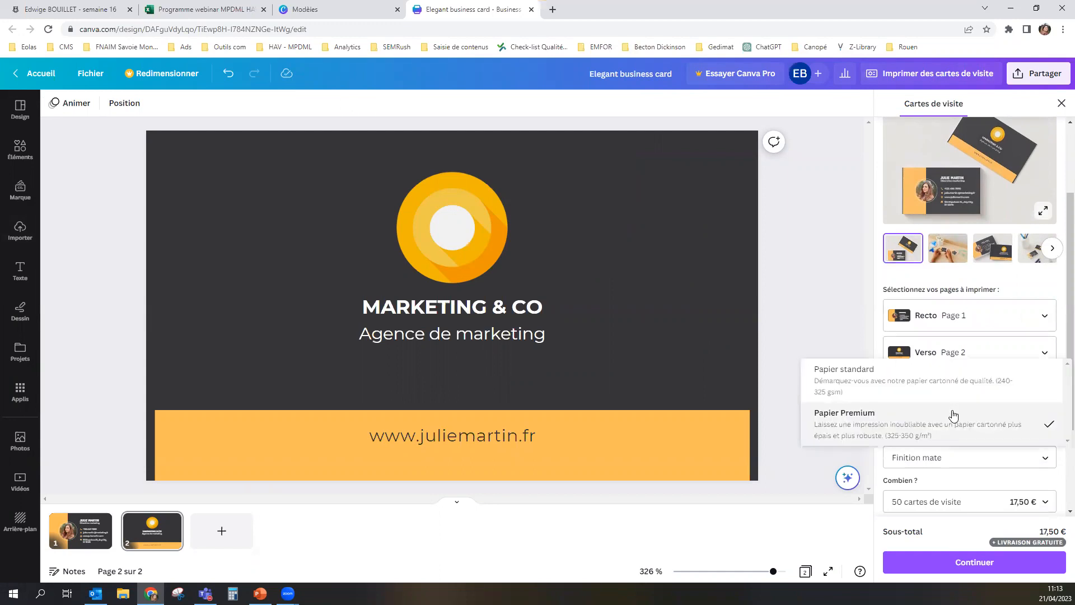
click(846, 336)
click(940, 457)
scroll(854, 485, down, 1)
click(835, 410)
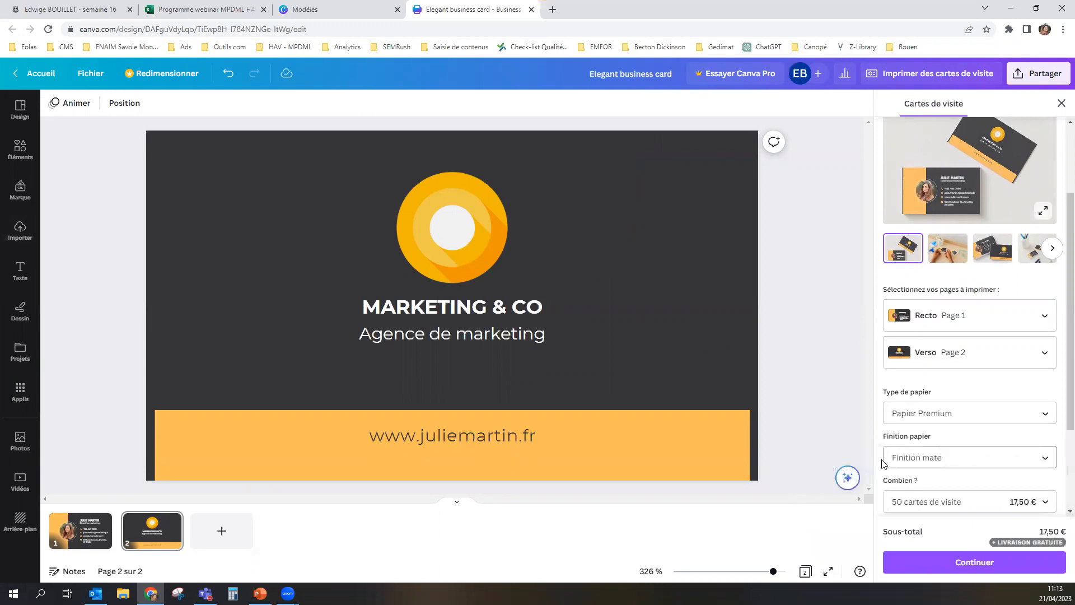
Step: Review the print quantities and their prices for the business cards without changing the selected quantity
scroll(924, 384, down, 3)
click(956, 374)
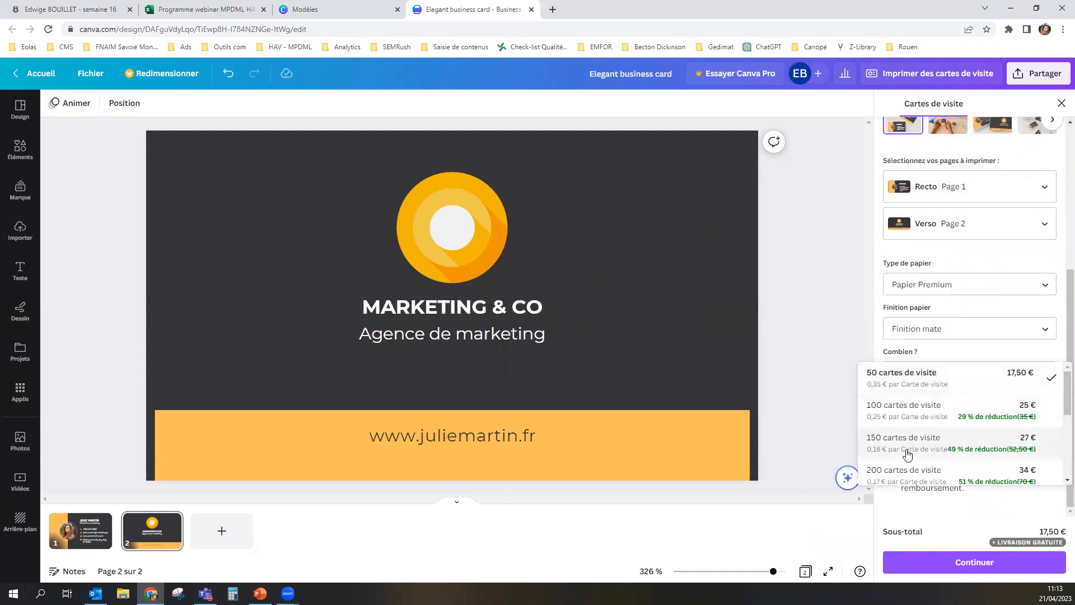
scroll(908, 440, down, 2)
scroll(909, 440, down, 2)
scroll(911, 415, up, 2)
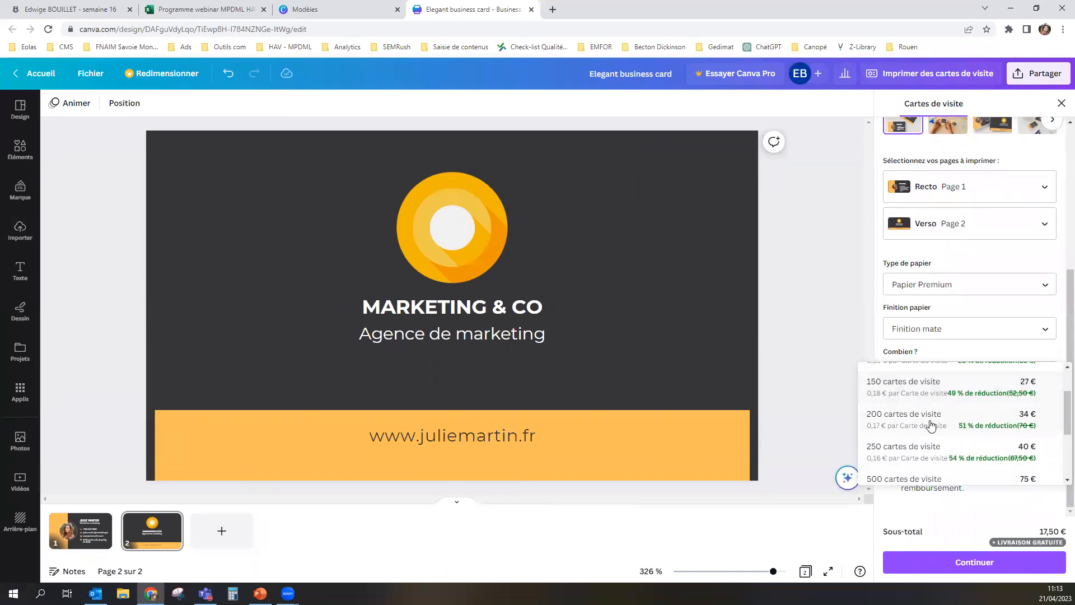
scroll(918, 425, up, 2)
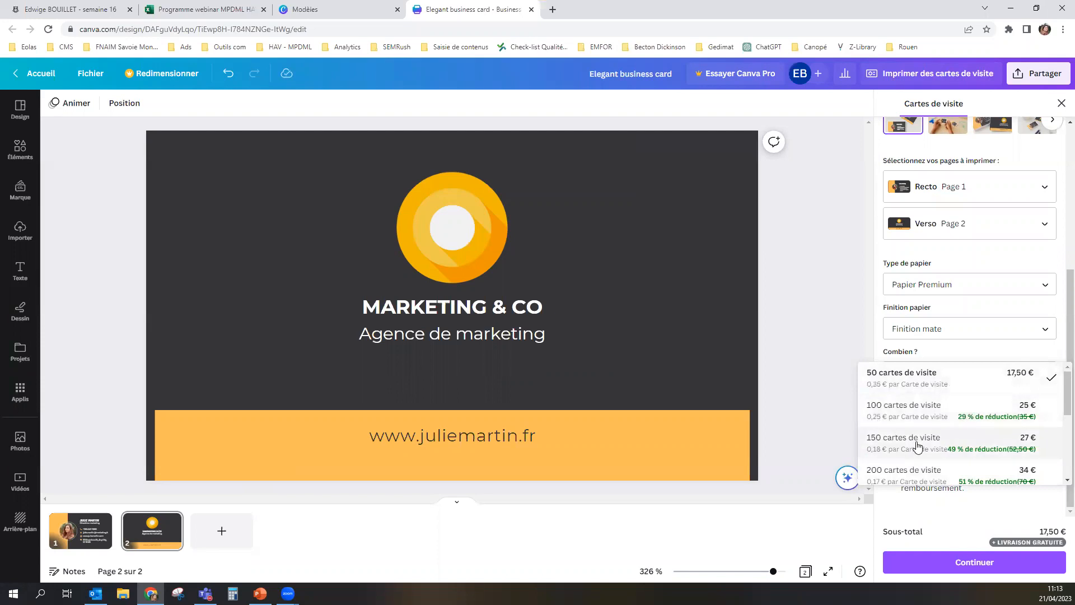
click(810, 379)
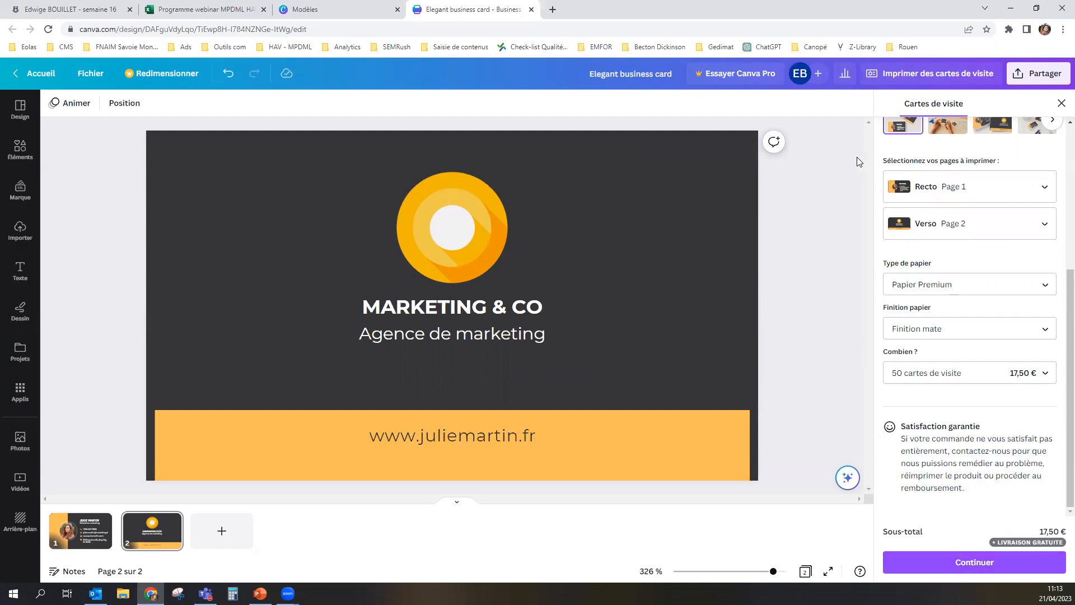
Step: Open the download settings for the design and examine the available file types
click(1025, 79)
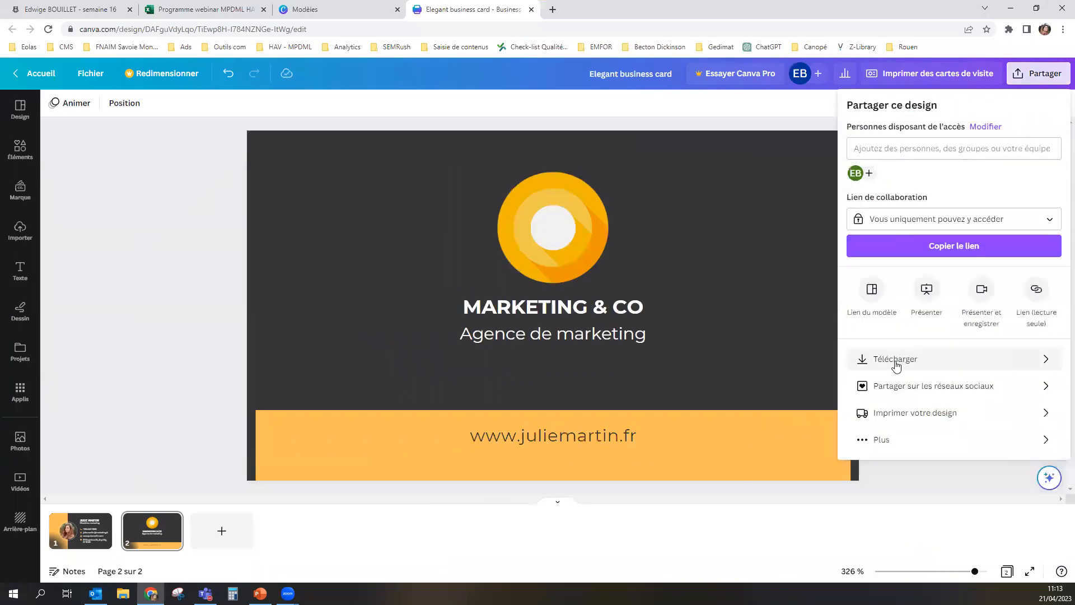
click(913, 361)
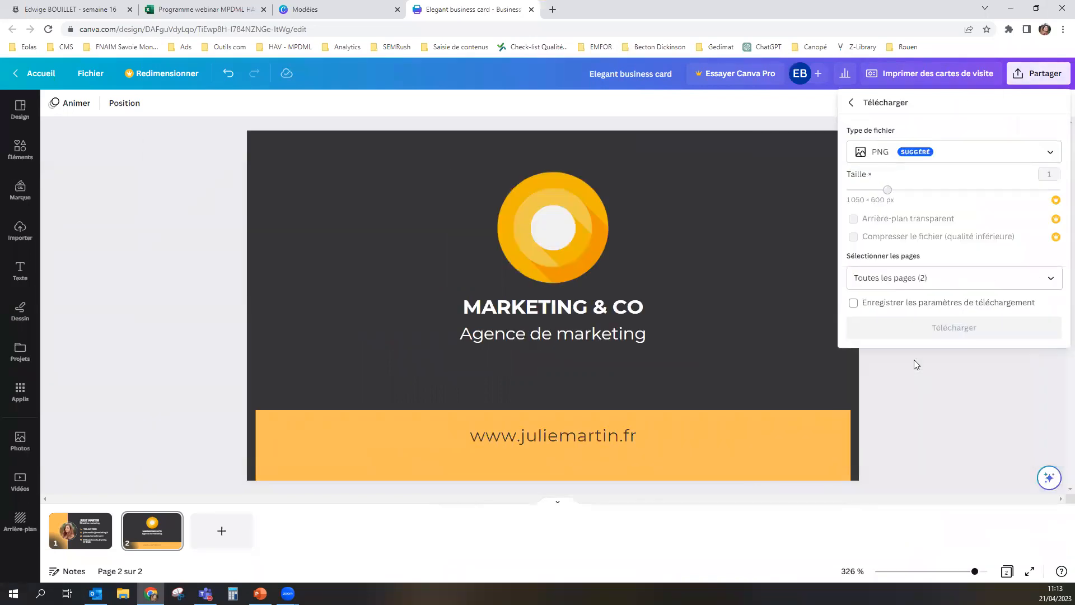
click(973, 162)
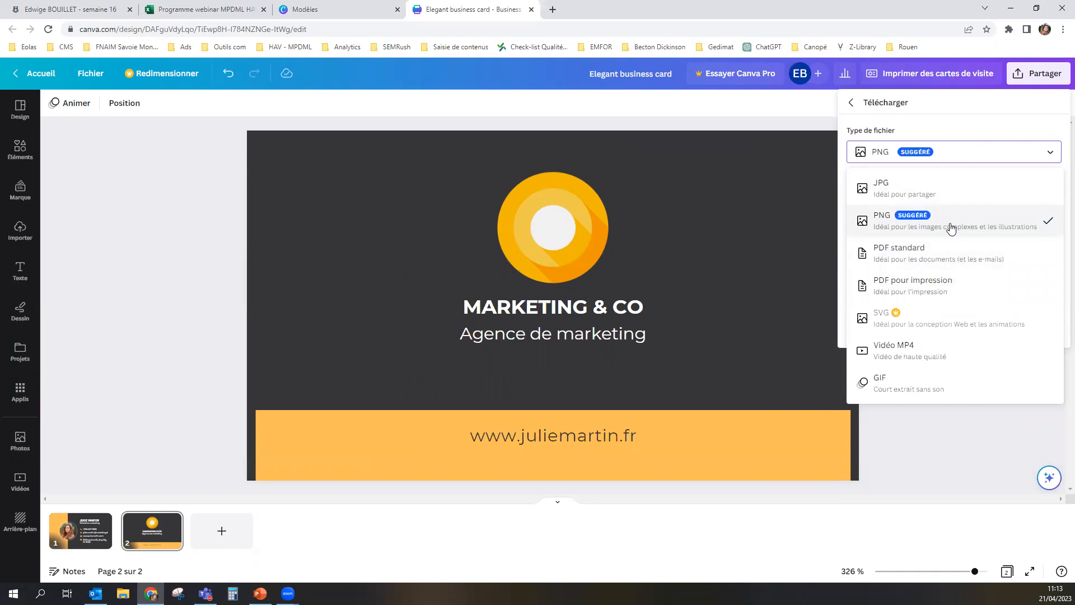
click(930, 407)
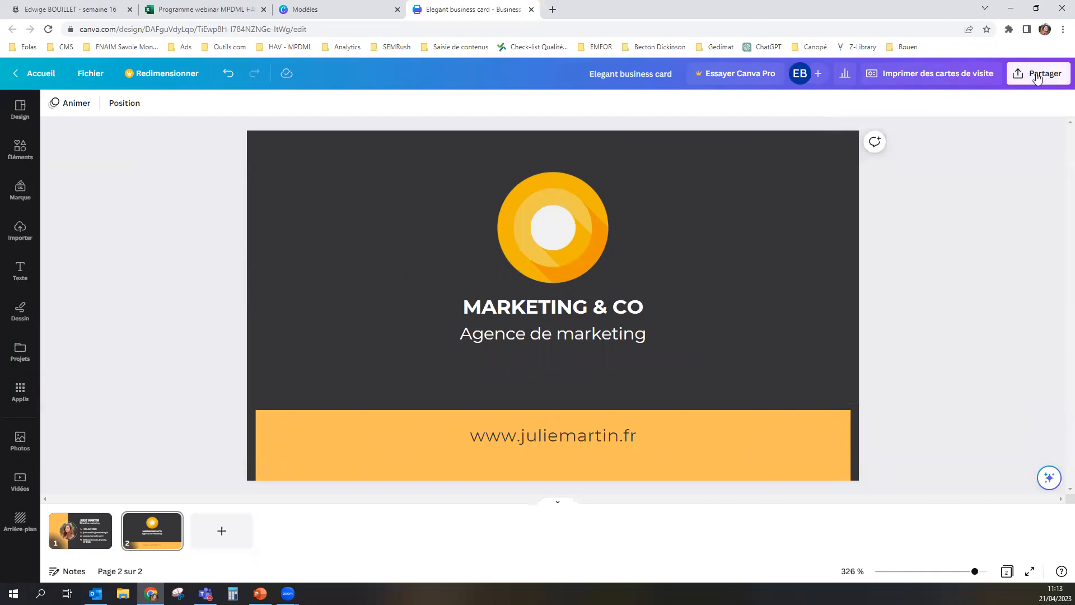
Step: Reopen the download settings, check which pages are selected for export, and return to page 1 of the card
click(1036, 78)
click(883, 361)
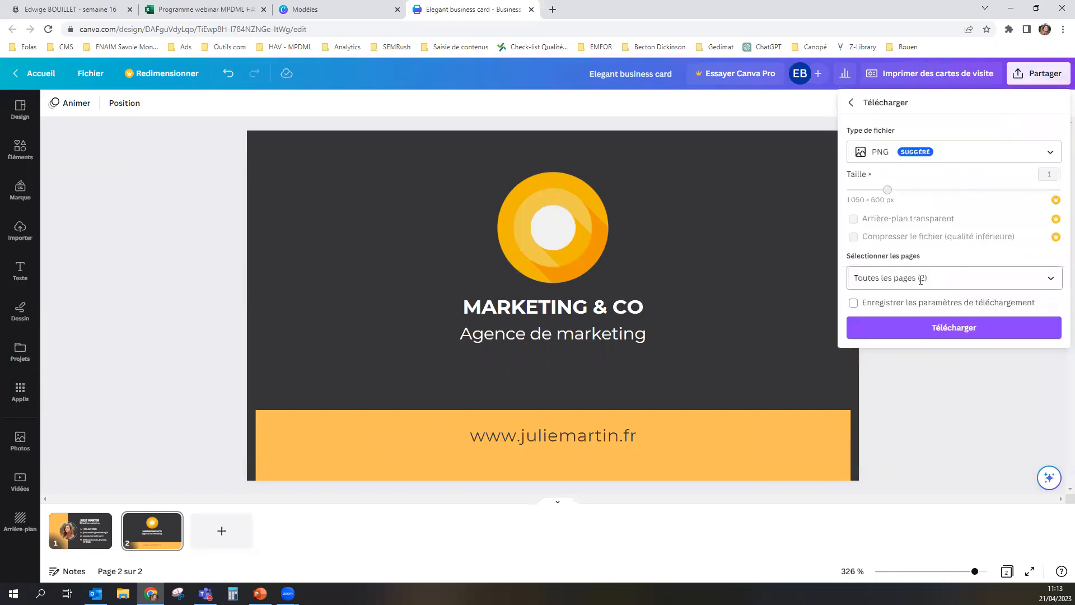
click(954, 280)
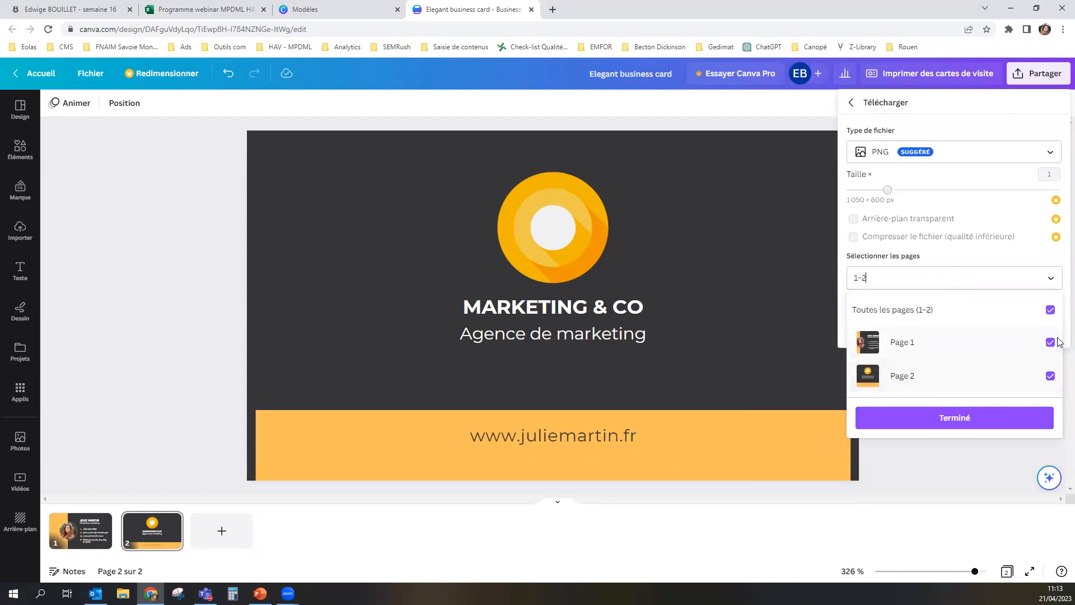
click(946, 258)
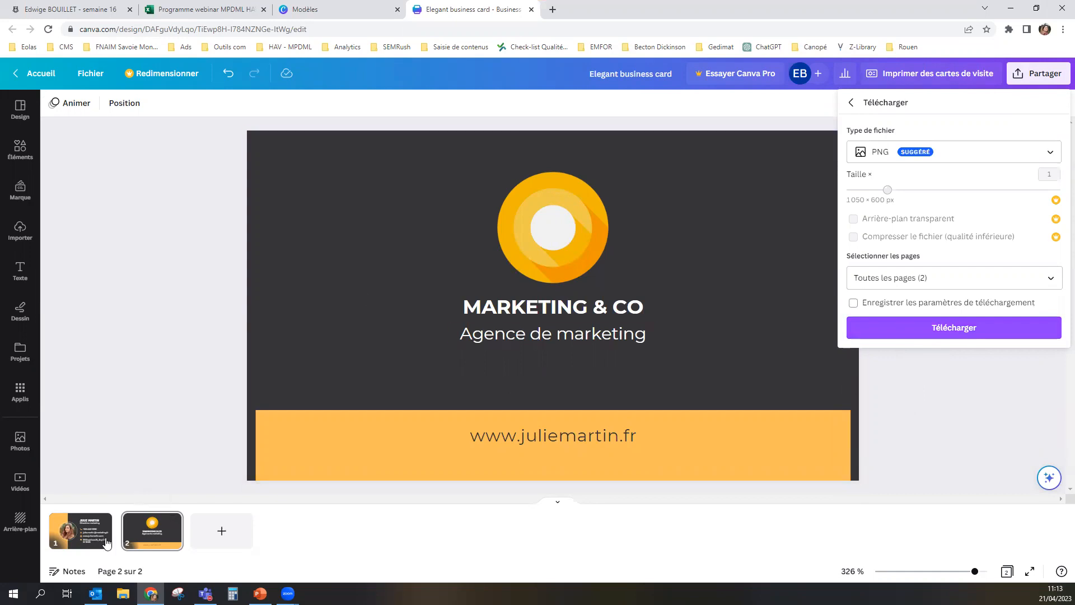
click(80, 530)
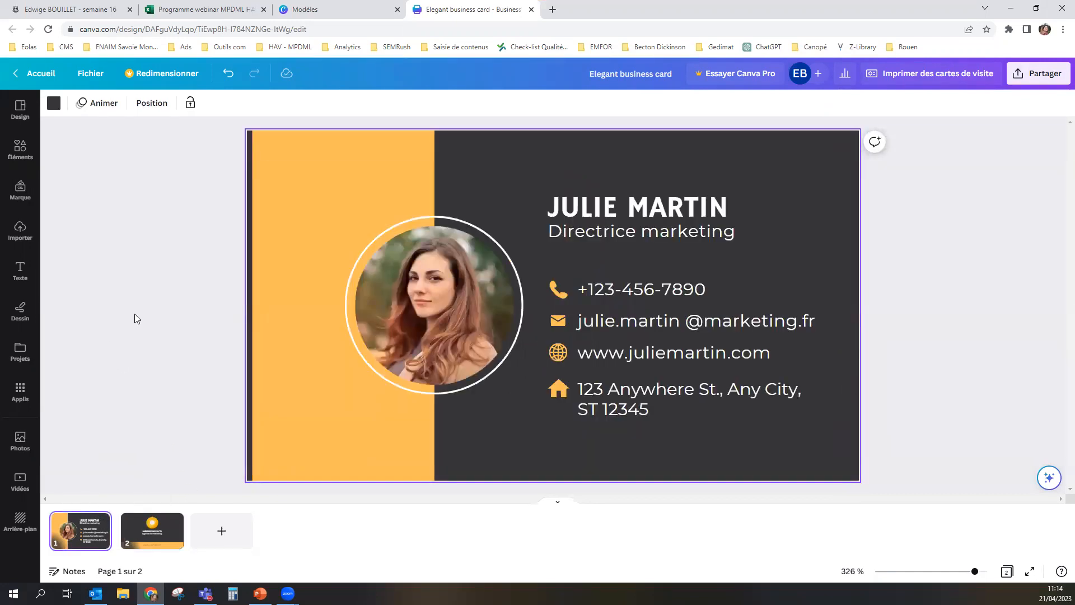